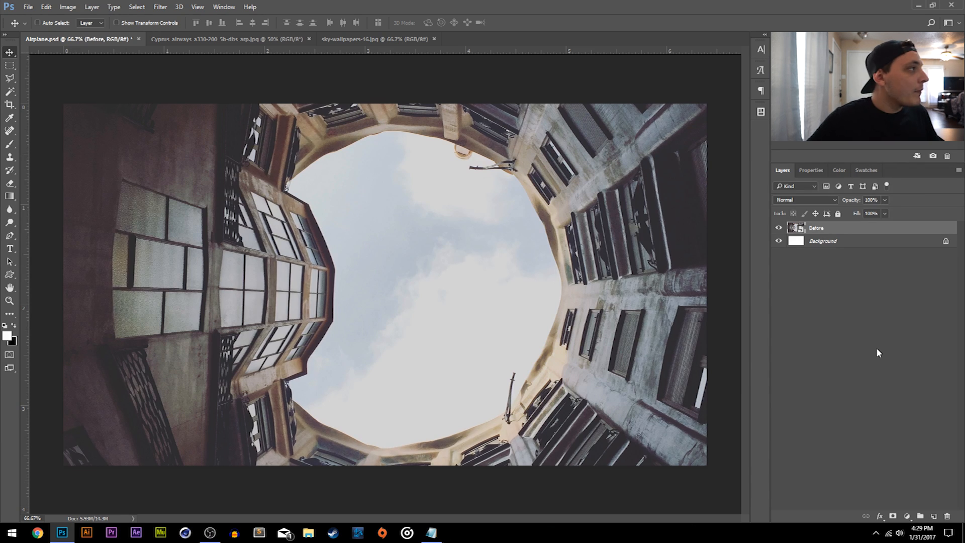
- Convert the airplane photo's locked background into a regular layer and activate the Magic Wand
{"action": "left_click", "coordinate": [217, 44]}
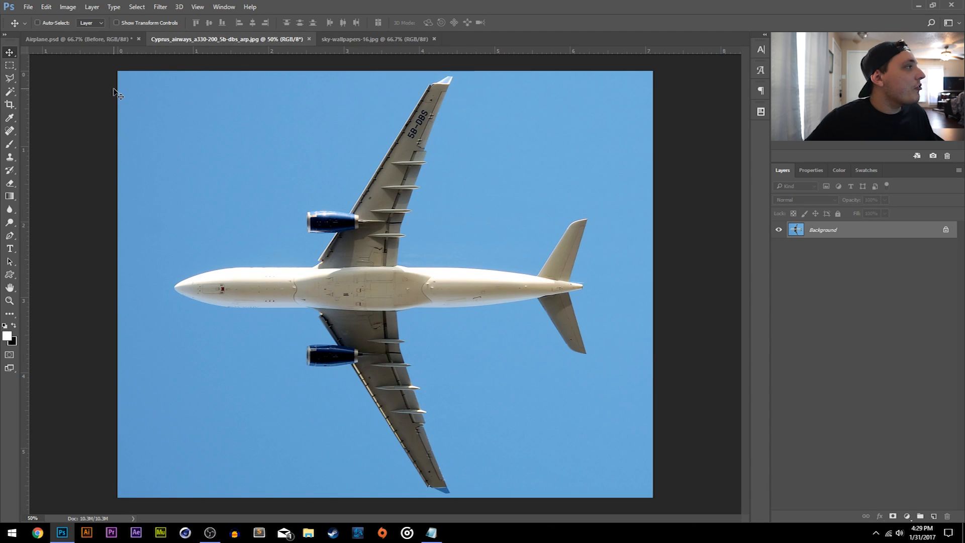
{"action": "double_click", "coordinate": [865, 230]}
{"action": "left_click", "coordinate": [568, 172]}
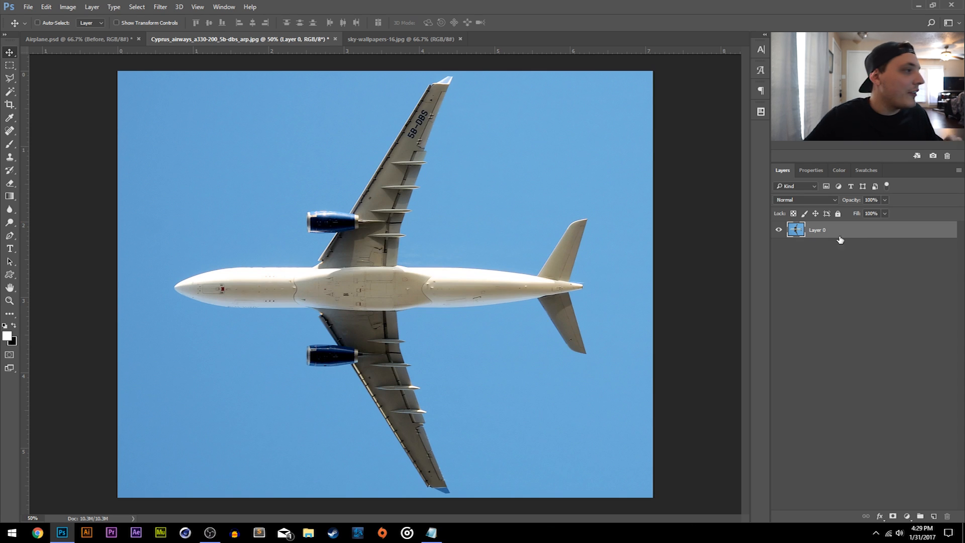
{"action": "left_click", "coordinate": [10, 94]}
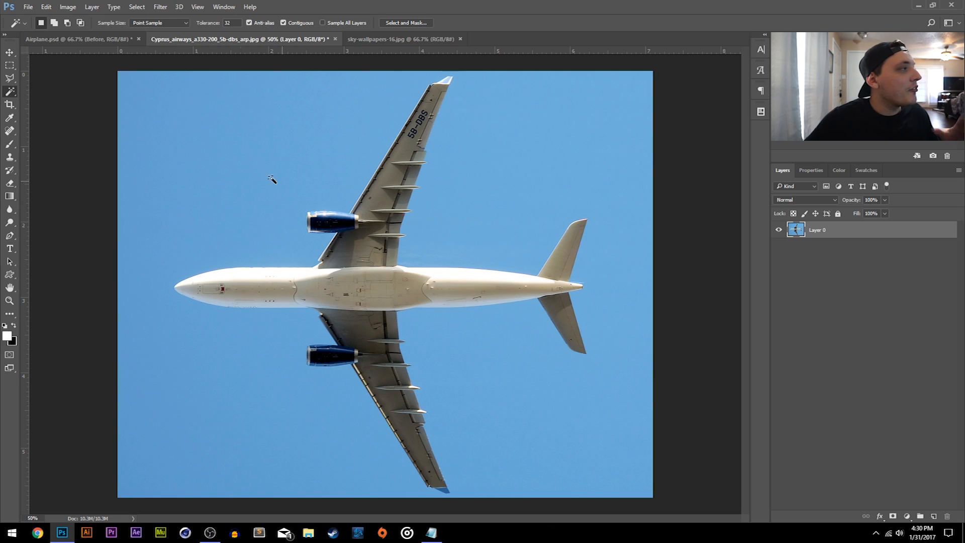
{"action": "left_click", "coordinate": [275, 130]}
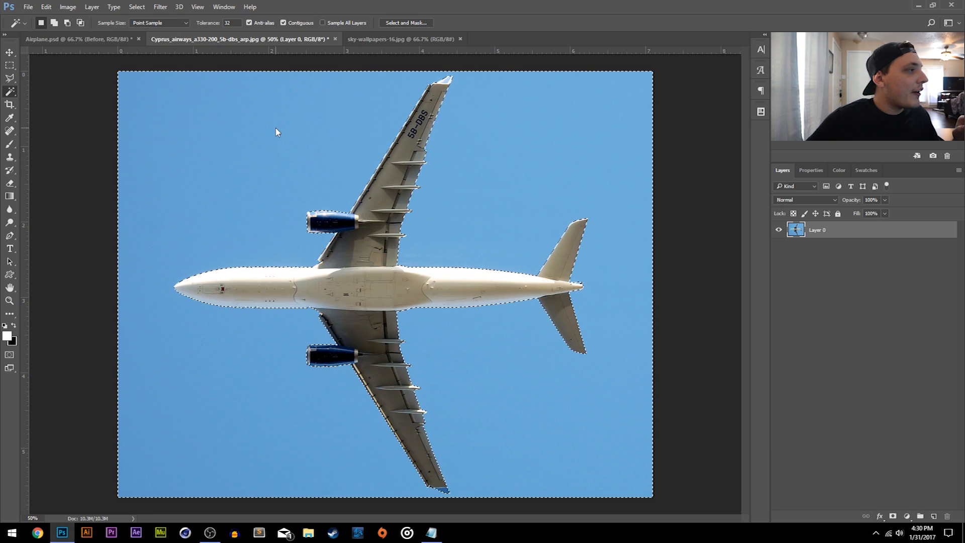
{"action": "left_click", "coordinate": [283, 22]}
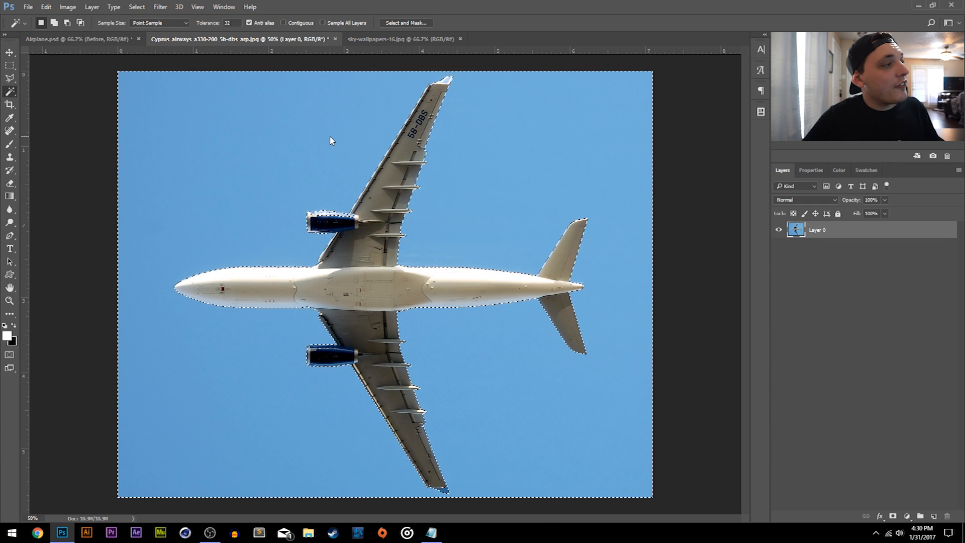
{"action": "key", "text": "ctrl+d"}
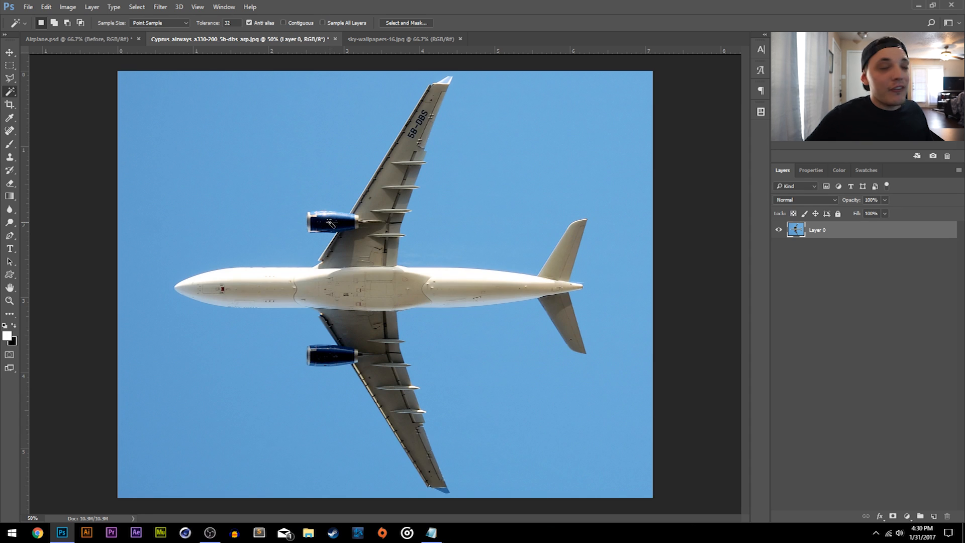
{"action": "left_click", "coordinate": [283, 23]}
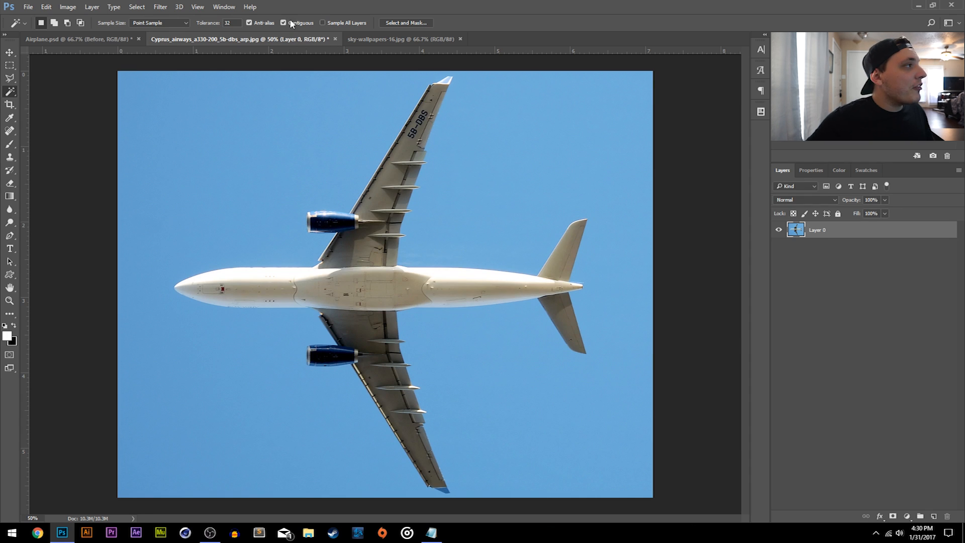
- Select the blue sky around the airplane with the Magic Wand, delete it, and clear the selection
{"action": "left_click", "coordinate": [299, 119]}
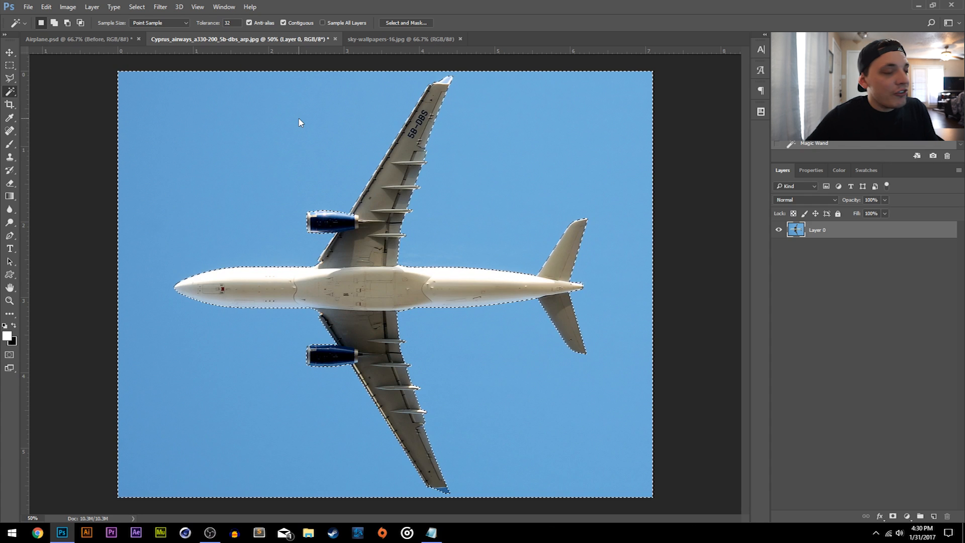
{"action": "key", "text": "Delete"}
{"action": "key", "text": "ctrl+d"}
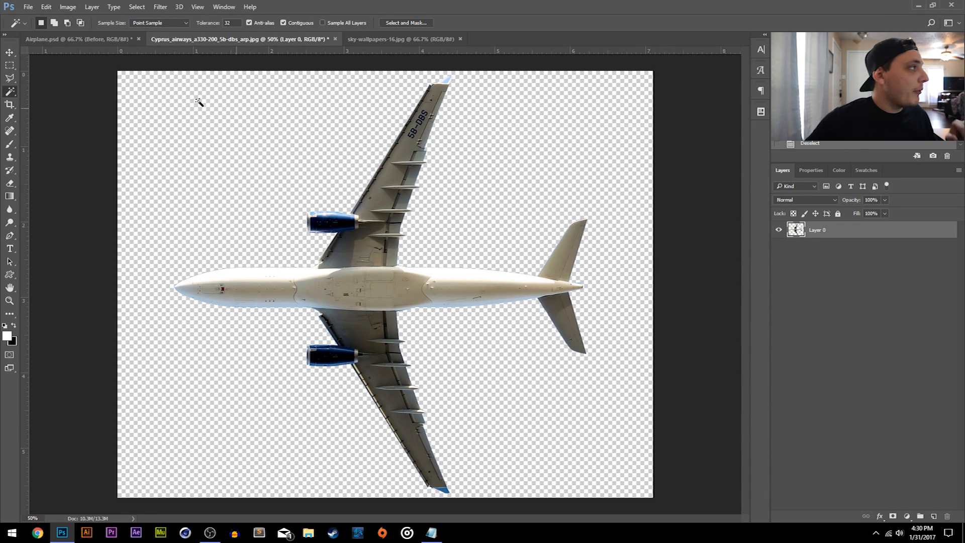
{"action": "left_click", "coordinate": [10, 52]}
- Rename the cut-out layer as Airplane and copy it into the Airplane.psd document
{"action": "double_click", "coordinate": [815, 229]}
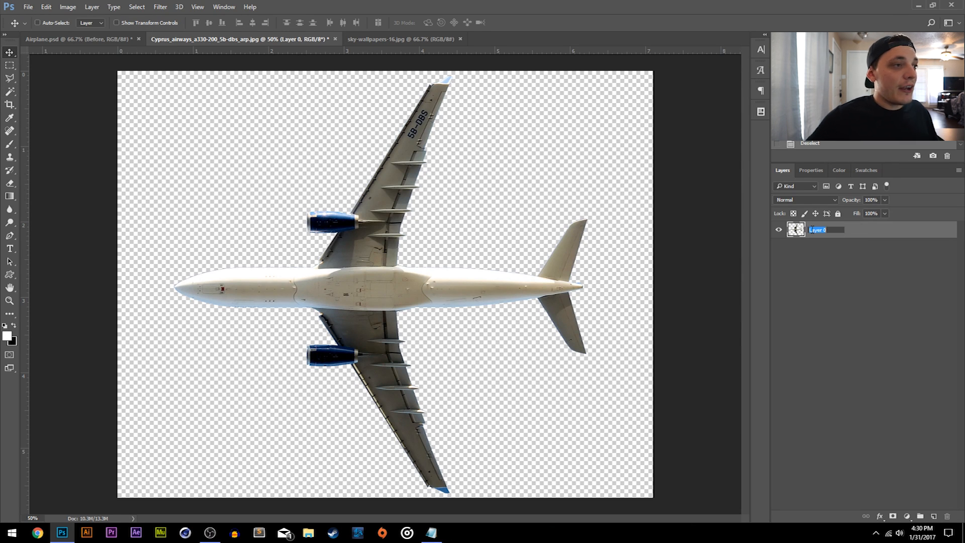
{"action": "type", "text": "Airplane"}
{"action": "key", "text": "Return"}
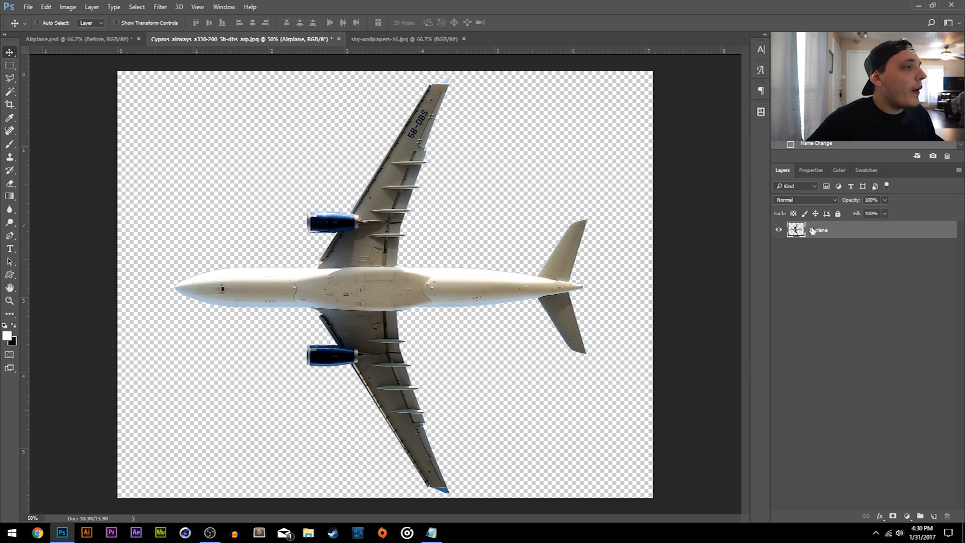
{"action": "left_click_drag", "start_coordinate": [431, 276], "coordinate": [400, 174]}
{"action": "left_click", "coordinate": [277, 41]}
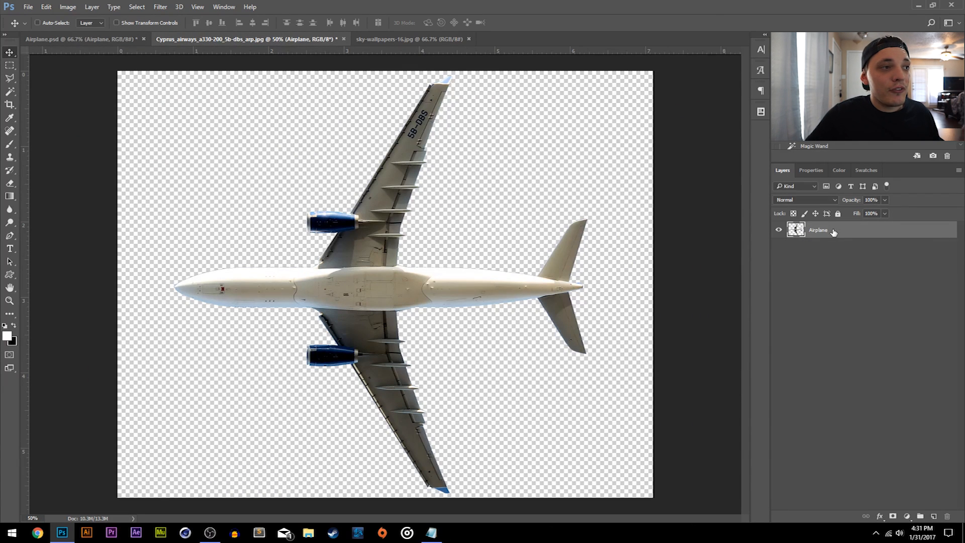
{"action": "left_click_drag", "start_coordinate": [460, 311], "coordinate": [418, 201]}
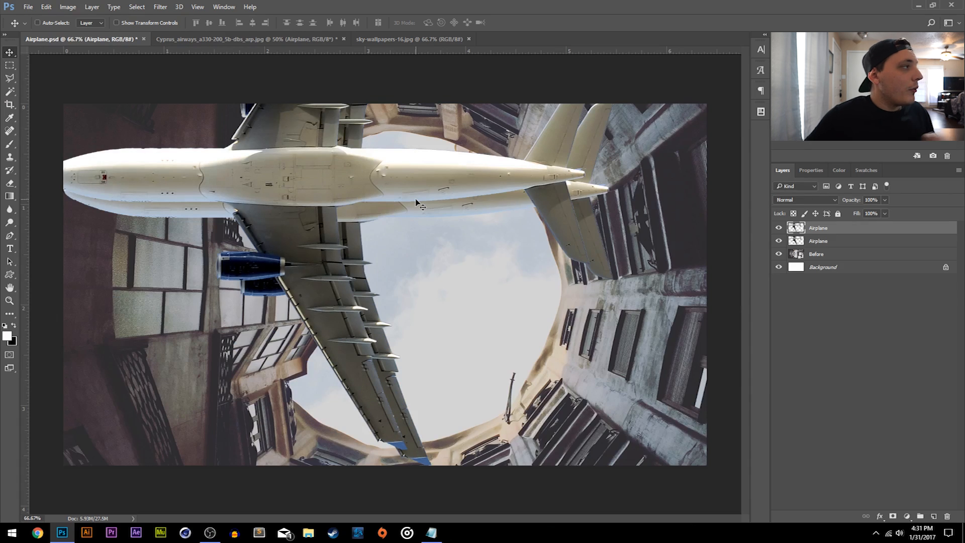
{"action": "key", "text": "Delete"}
- Move the airplane over the middle of the courtyard opening and hide its layer
{"action": "left_click_drag", "start_coordinate": [385, 162], "coordinate": [476, 226]}
{"action": "left_click", "coordinate": [778, 232]}
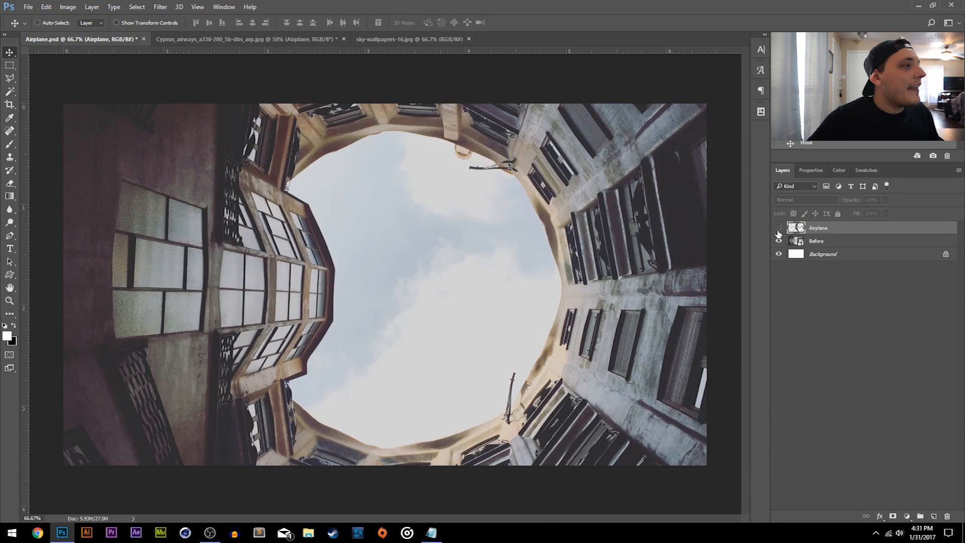
- Convert the background of sky-wallpapers-16.jpg into a regular layer and copy it into the Airplane.psd document
{"action": "left_click", "coordinate": [397, 38]}
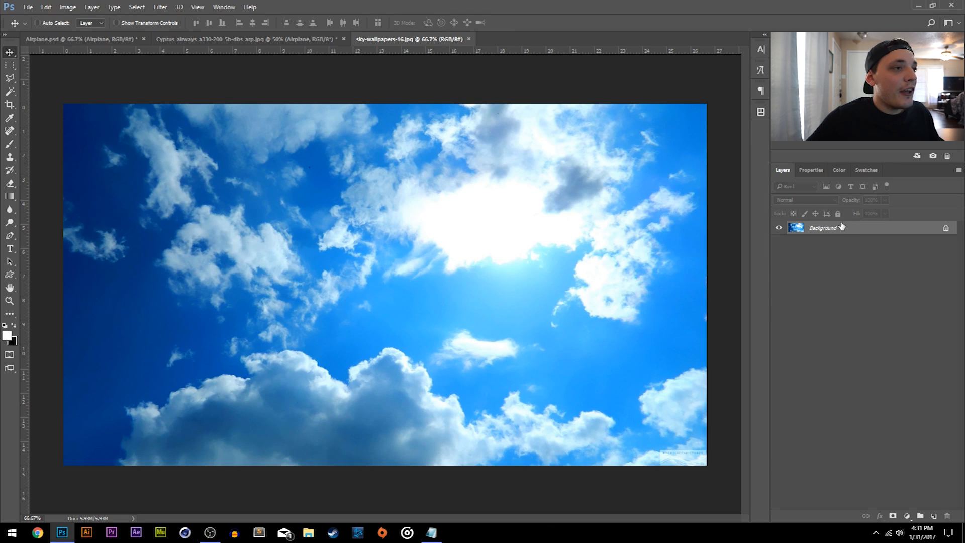
{"action": "double_click", "coordinate": [844, 230]}
{"action": "key", "text": "Return"}
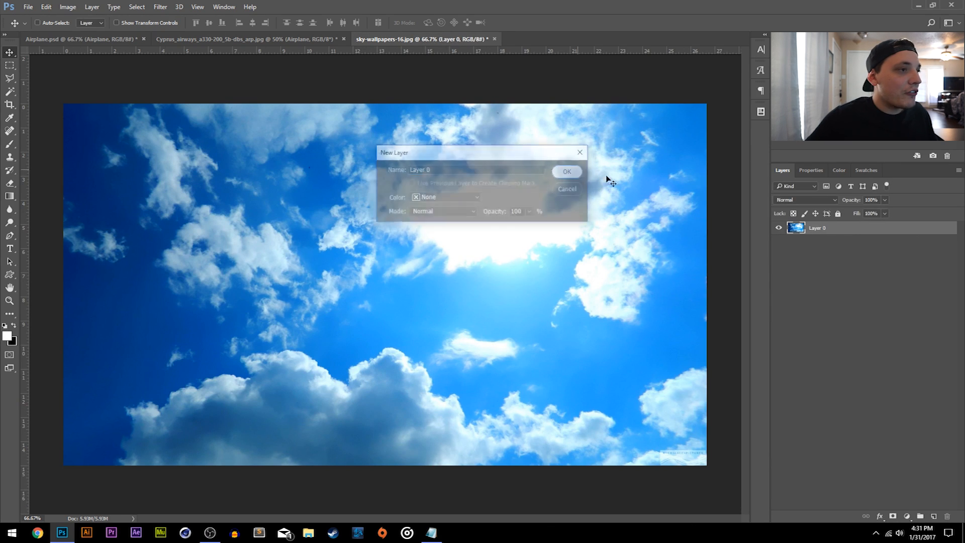
{"action": "left_click_drag", "start_coordinate": [584, 246], "coordinate": [525, 266]}
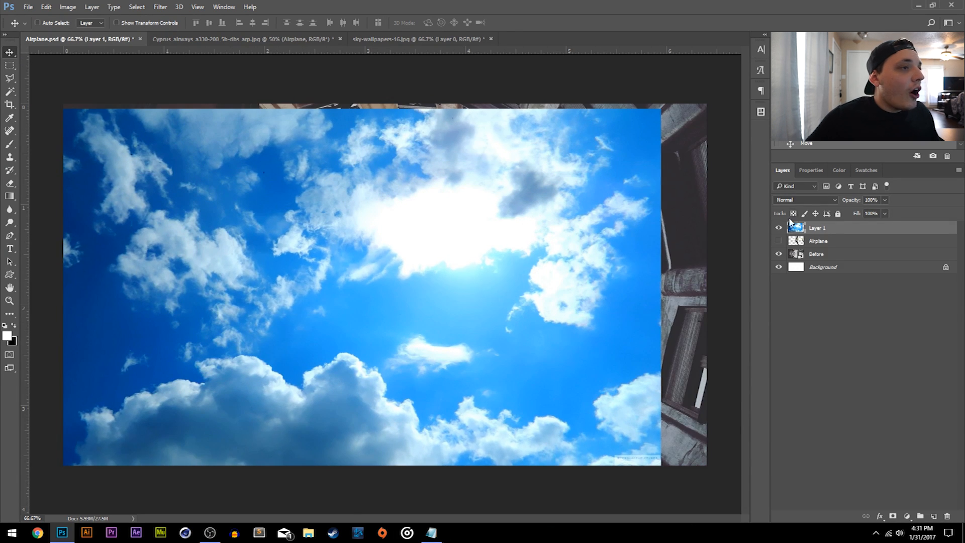
- Hide the blue sky layer and place it directly beneath the Before layer
{"action": "left_click", "coordinate": [779, 227]}
{"action": "left_click", "coordinate": [815, 254]}
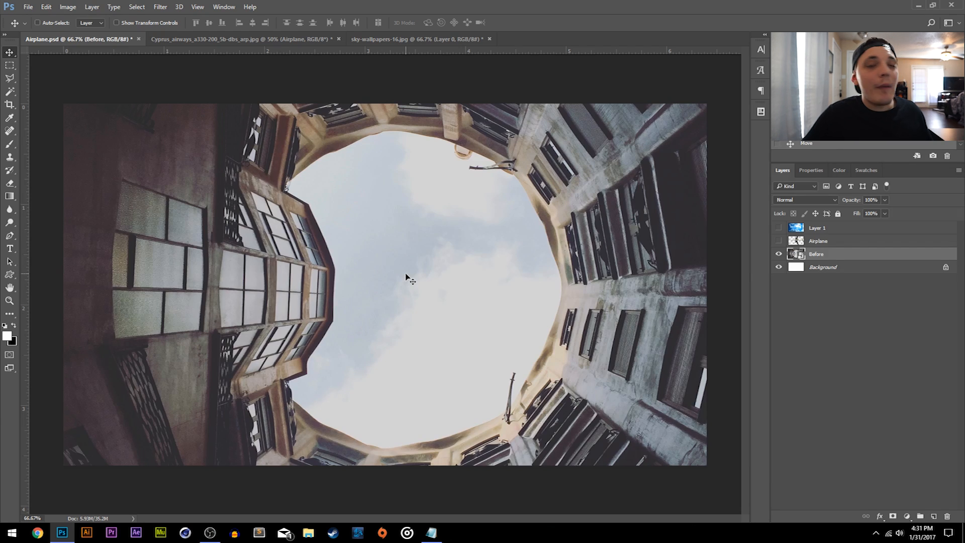
{"action": "left_click", "coordinate": [779, 231]}
{"action": "left_click", "coordinate": [806, 234]}
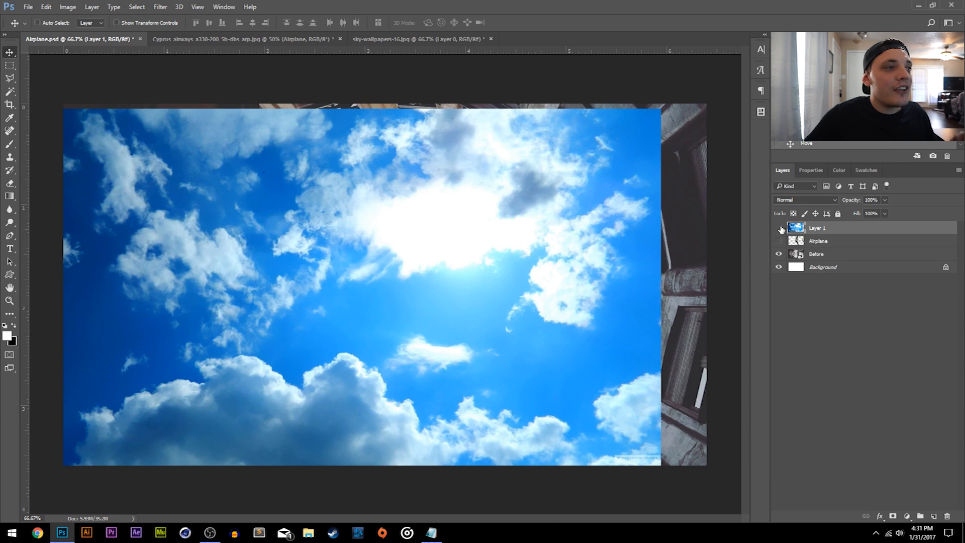
{"action": "left_click", "coordinate": [779, 228]}
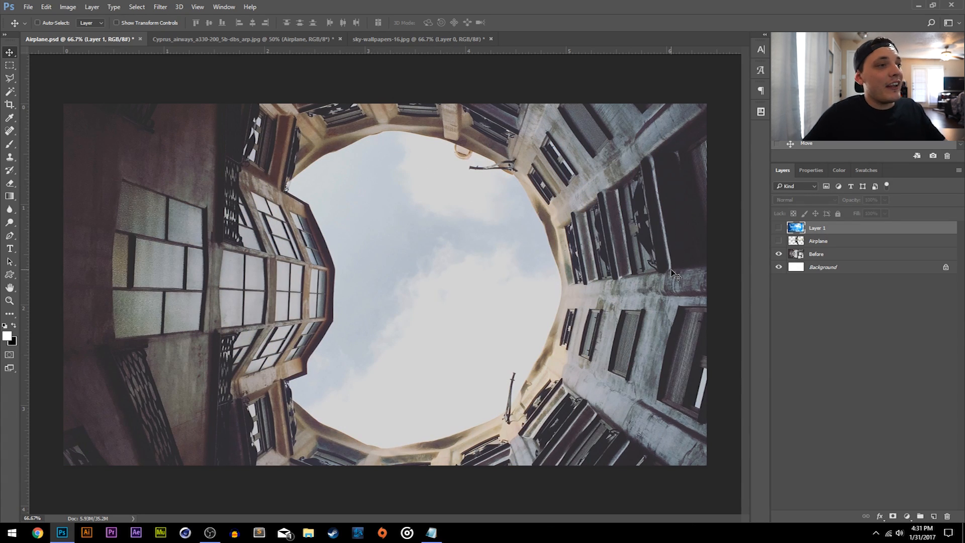
{"action": "left_click_drag", "start_coordinate": [815, 229], "coordinate": [824, 263]}
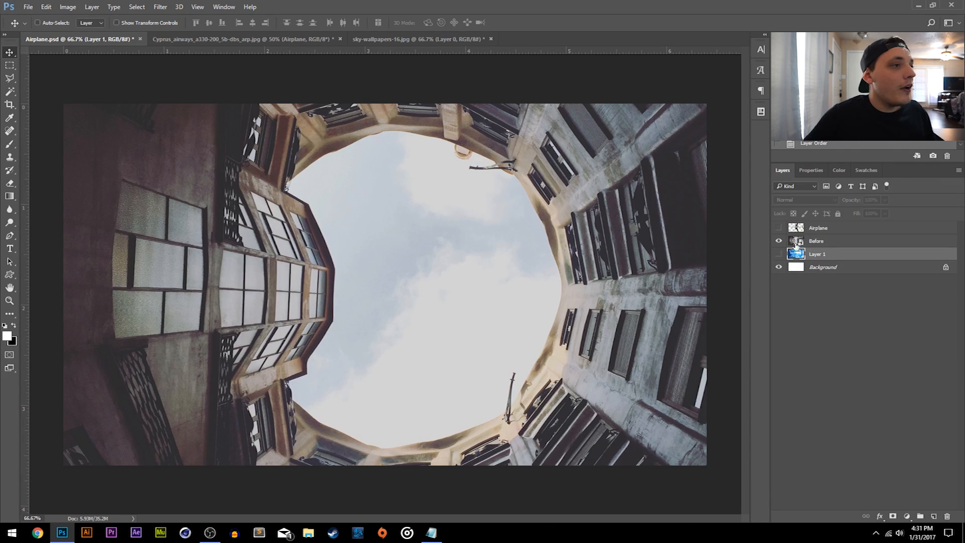
{"action": "left_click", "coordinate": [779, 255]}
{"action": "left_click", "coordinate": [779, 255]}
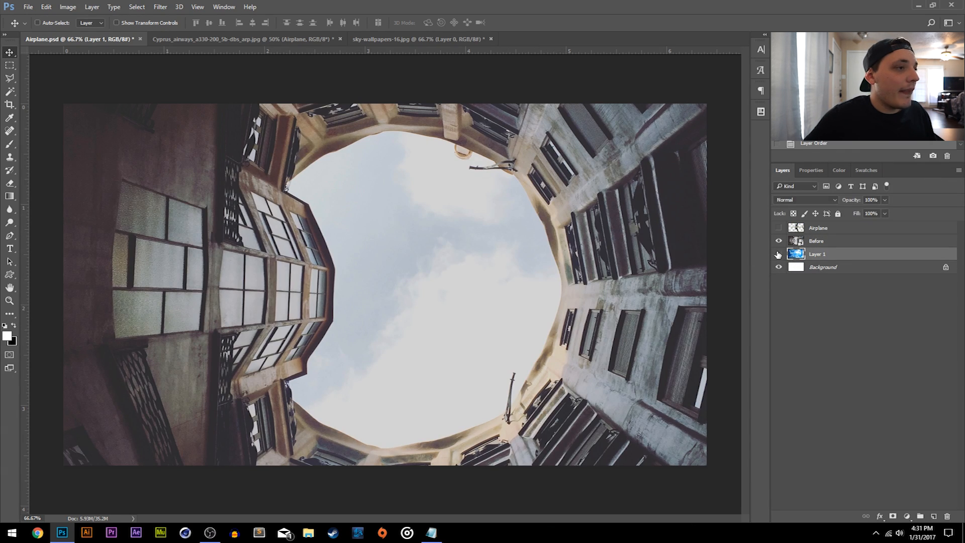
- Rename the Before layer as Building
{"action": "left_click", "coordinate": [816, 241]}
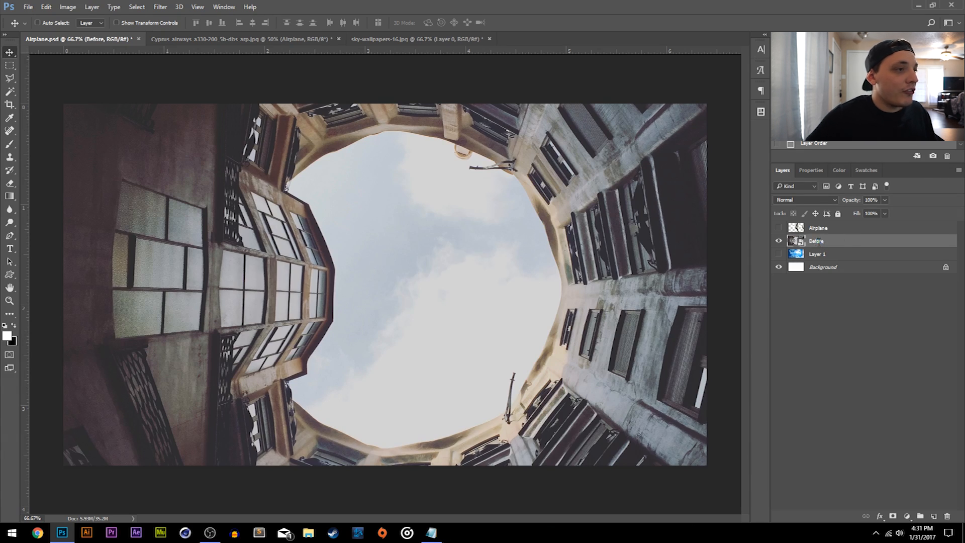
{"action": "double_click", "coordinate": [817, 241]}
{"action": "type", "text": "Picture"}
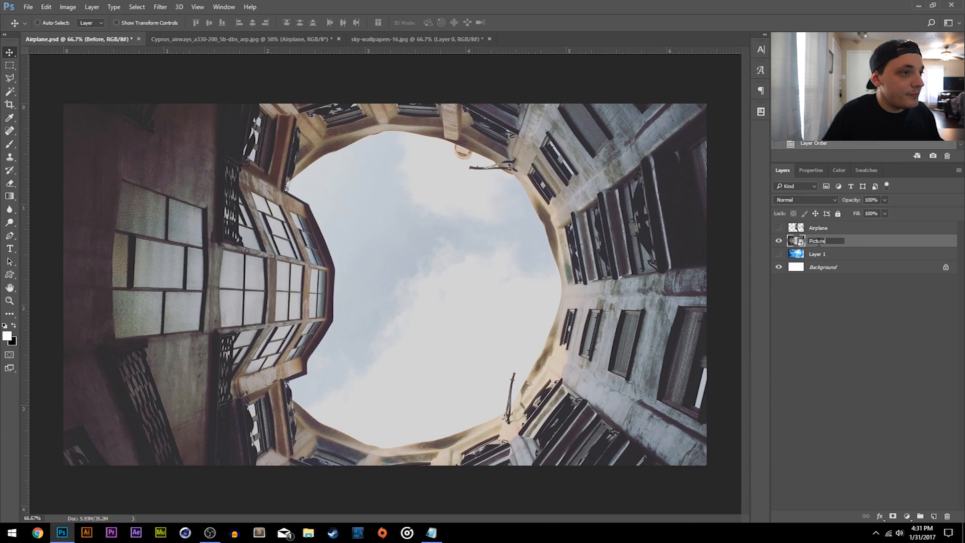
{"action": "key", "text": "BackSpace"}
{"action": "key", "text": "BackSpace"}
{"action": "type", "text": "Building"}
{"action": "key", "text": "Return"}
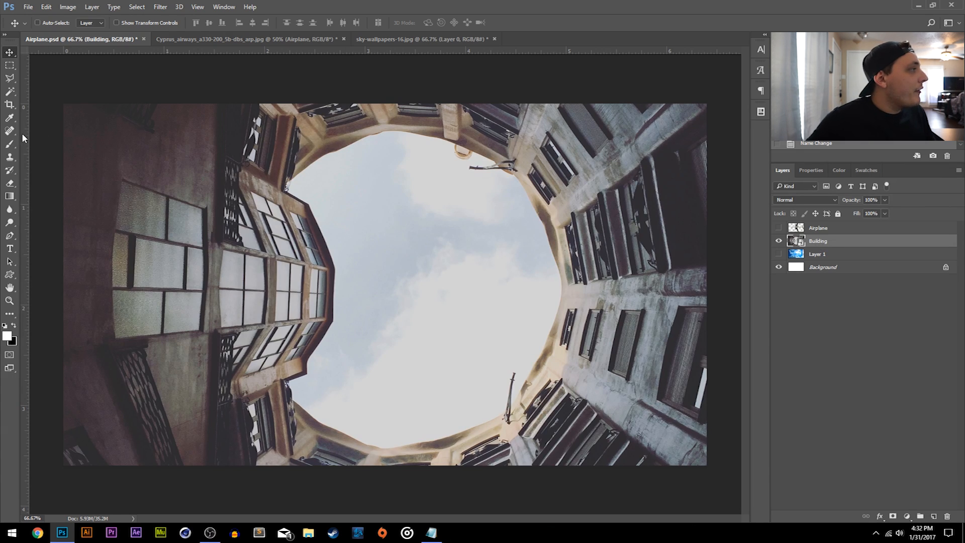
- Mask out the pale sky of the Building layer using a Magic Wand selection and an inverted layer mask
{"action": "left_click", "coordinate": [10, 92]}
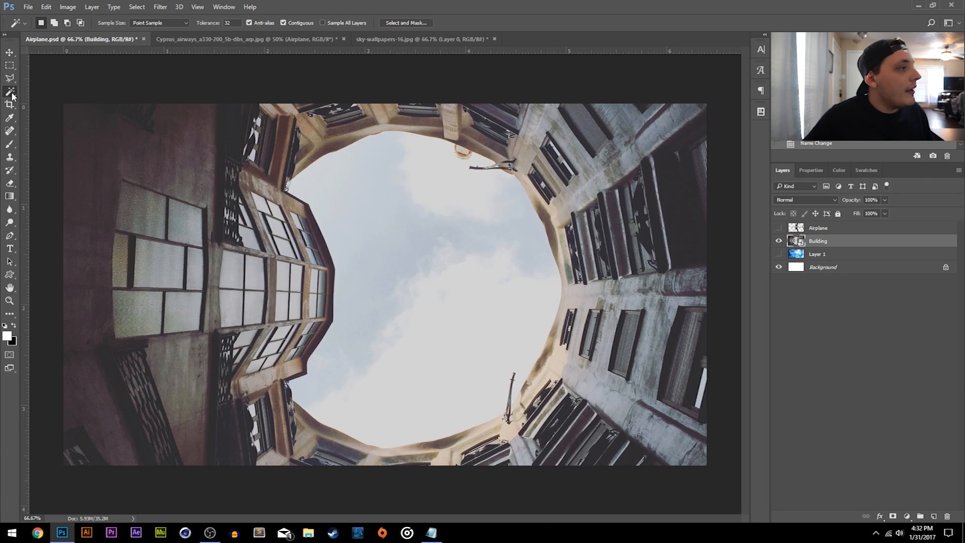
{"action": "left_click", "coordinate": [363, 248]}
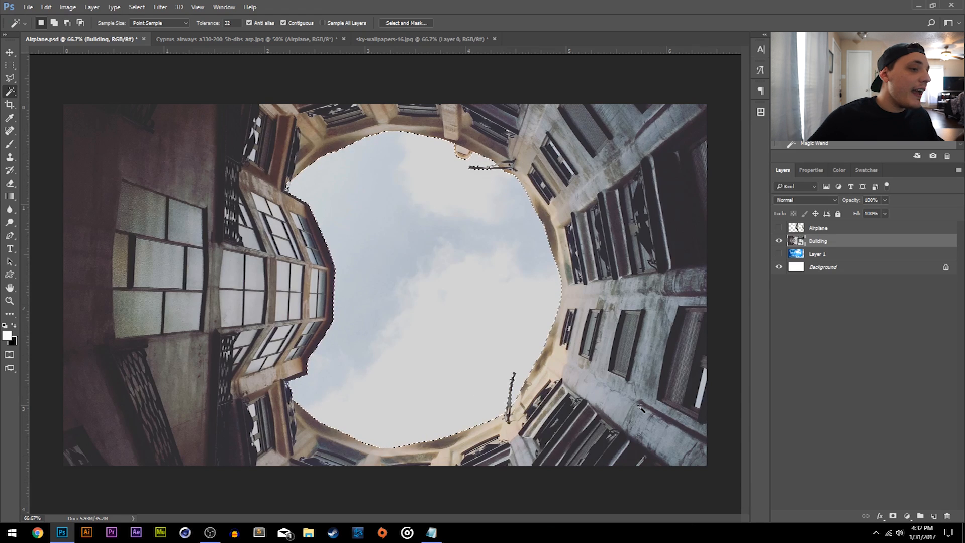
{"action": "left_click", "coordinate": [893, 516]}
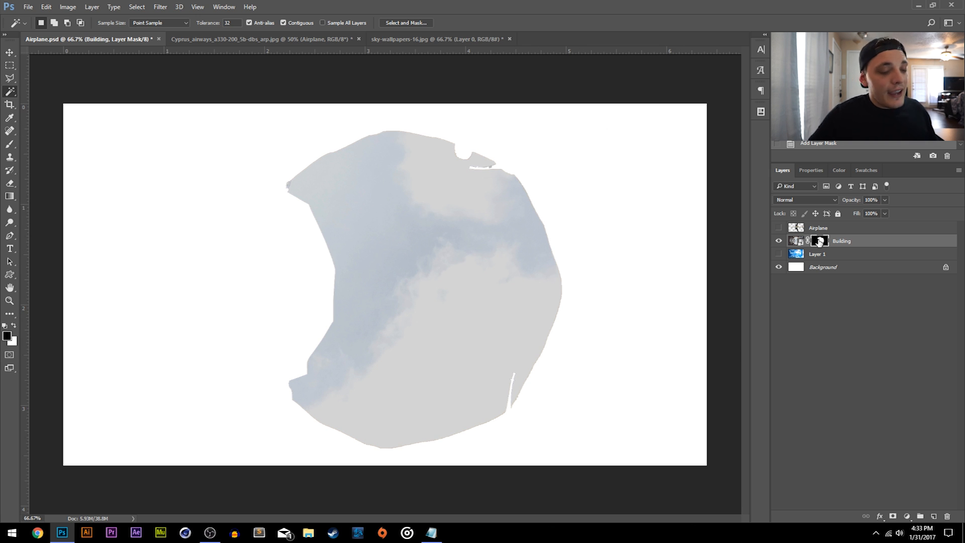
{"action": "key", "text": "ctrl+i"}
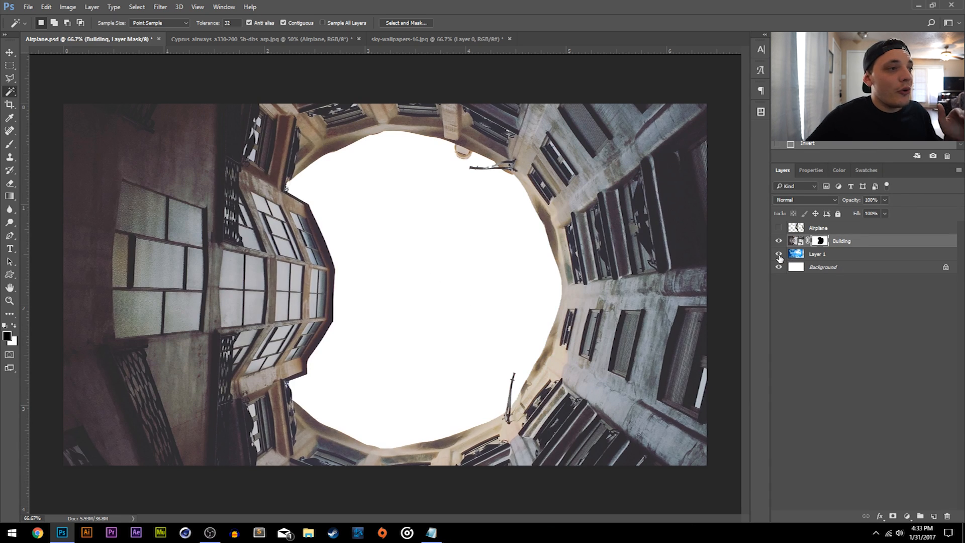
- Show the blue sky layer and reposition it so its clouds fill the courtyard opening
{"action": "left_click", "coordinate": [779, 255]}
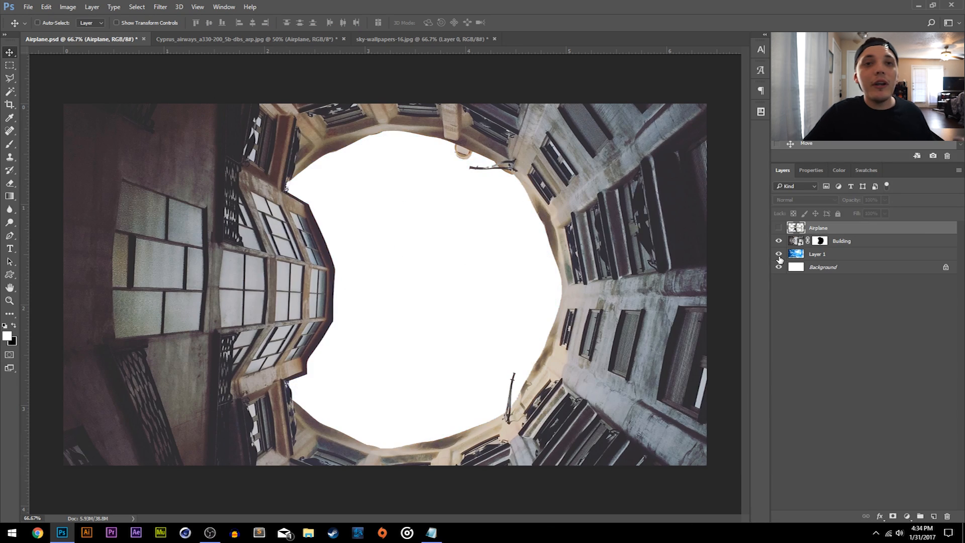
{"action": "left_click", "coordinate": [779, 255]}
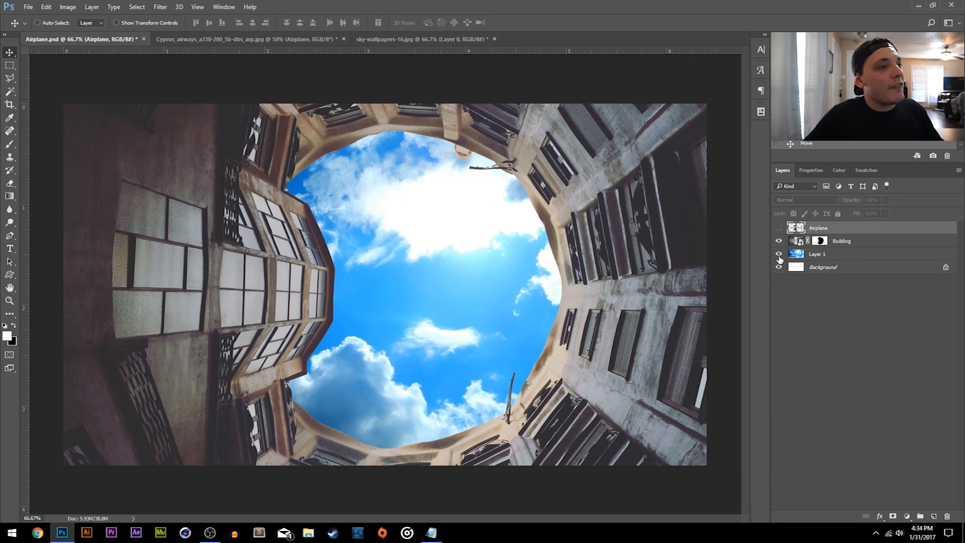
{"action": "left_click", "coordinate": [853, 254]}
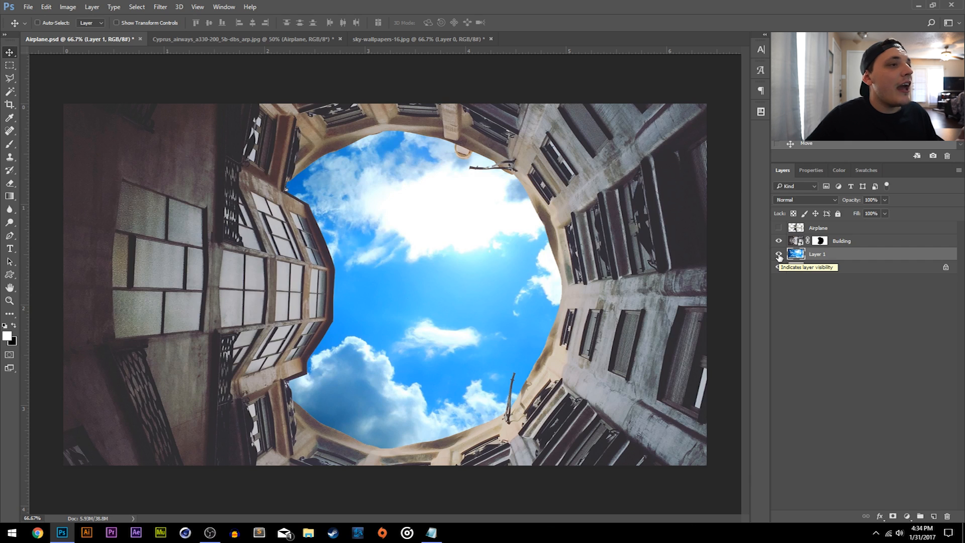
{"action": "left_click", "coordinate": [780, 256]}
{"action": "left_click", "coordinate": [779, 255]}
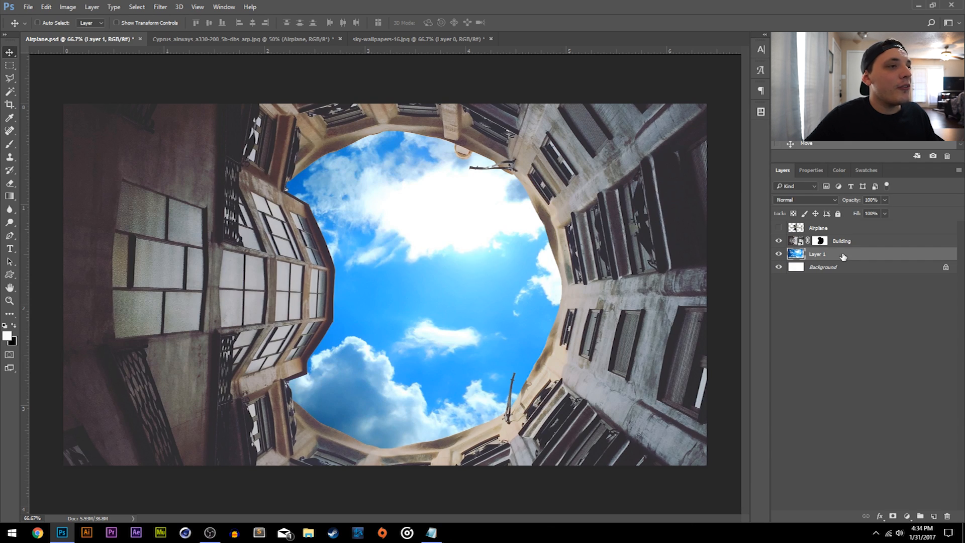
{"action": "left_click_drag", "start_coordinate": [488, 270], "coordinate": [498, 259]}
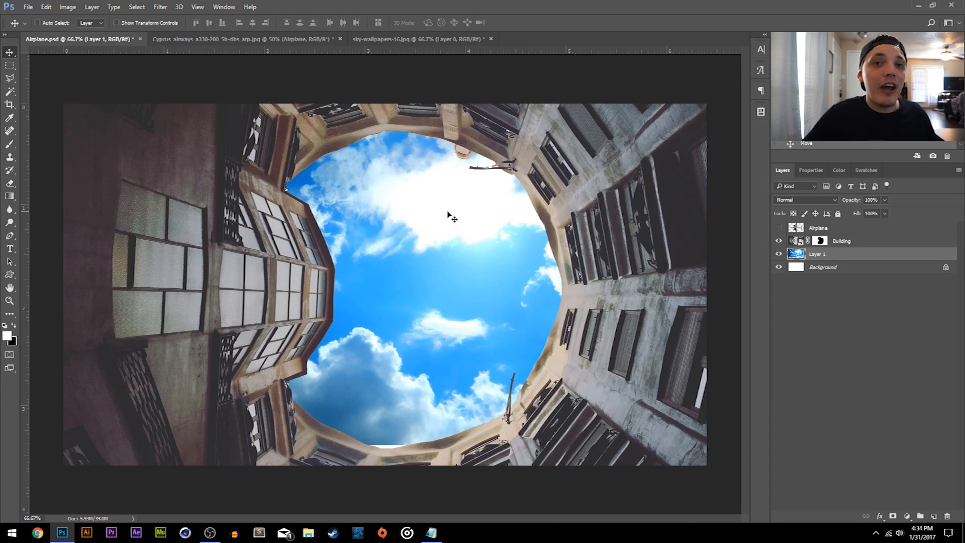
{"action": "mouse_move", "coordinate": [483, 227]}
{"action": "left_mouse_down"}
{"action": "mouse_move", "coordinate": [466, 203]}
{"action": "mouse_move", "coordinate": [470, 224]}
{"action": "left_mouse_up"}
- Show the Airplane layer and make it the active layer
{"action": "left_click", "coordinate": [779, 229]}
{"action": "left_click", "coordinate": [779, 229]}
{"action": "left_click", "coordinate": [824, 229]}
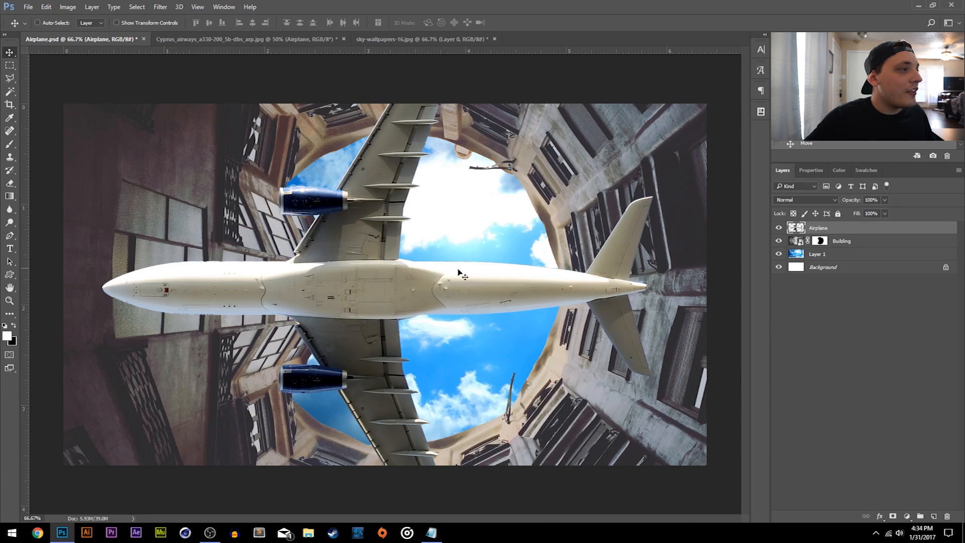
- Place the Airplane layer directly beneath the Building layer and shift the plane further right behind the courtyard opening
{"action": "left_click_drag", "start_coordinate": [540, 294], "coordinate": [526, 279]}
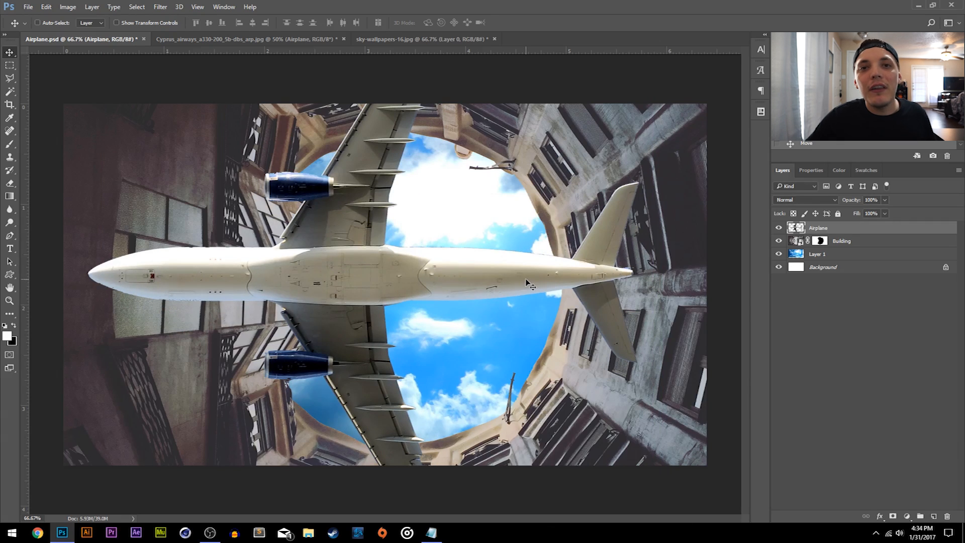
{"action": "left_click_drag", "start_coordinate": [538, 278], "coordinate": [555, 258]}
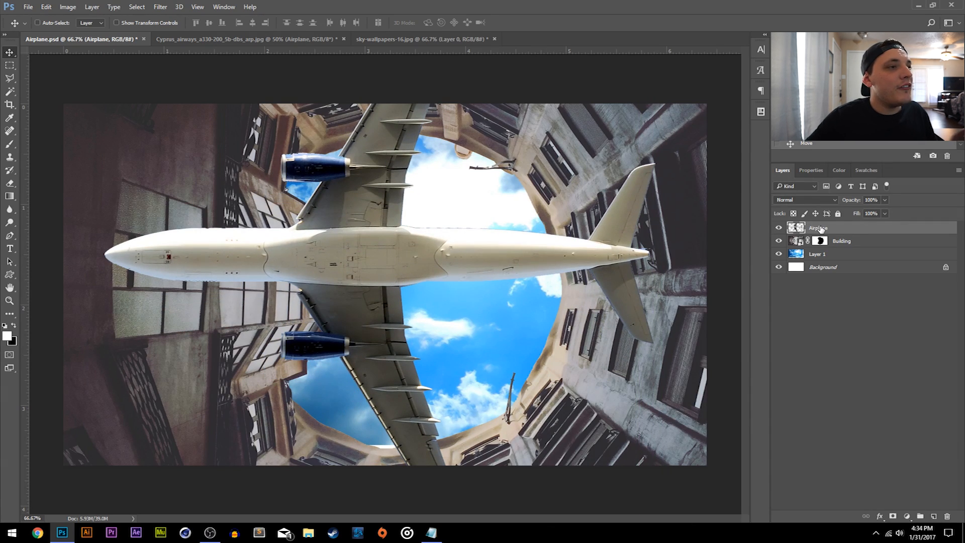
{"action": "left_click_drag", "start_coordinate": [836, 229], "coordinate": [844, 254]}
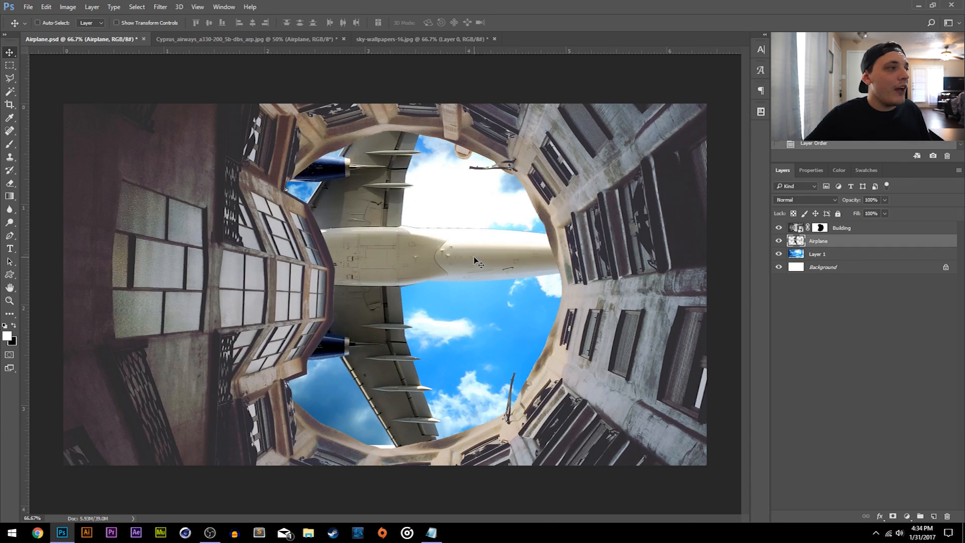
{"action": "left_click_drag", "start_coordinate": [475, 260], "coordinate": [517, 261]}
- Rename Layer 1, which holds the blue sky, as Sky
{"action": "double_click", "coordinate": [817, 254]}
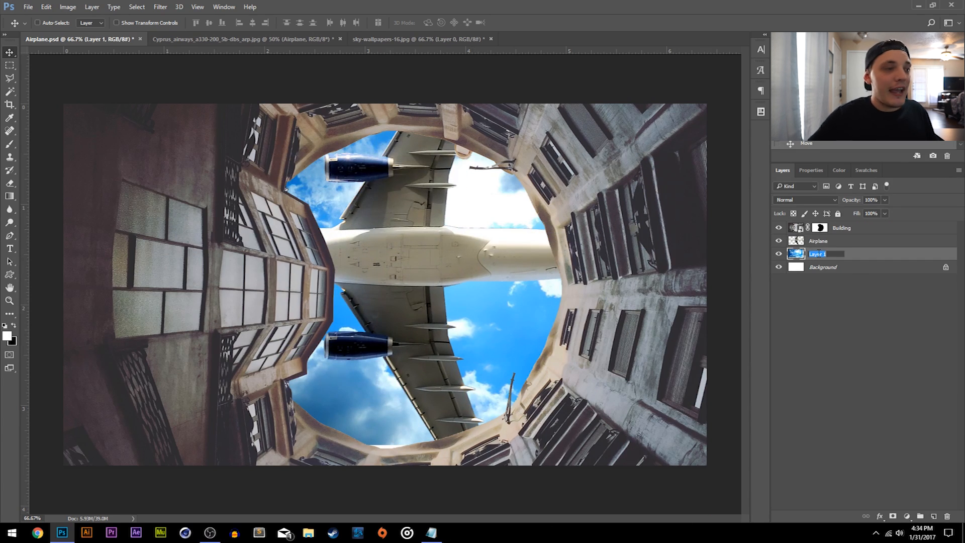
{"action": "type", "text": "Sky"}
{"action": "key", "text": "Return"}
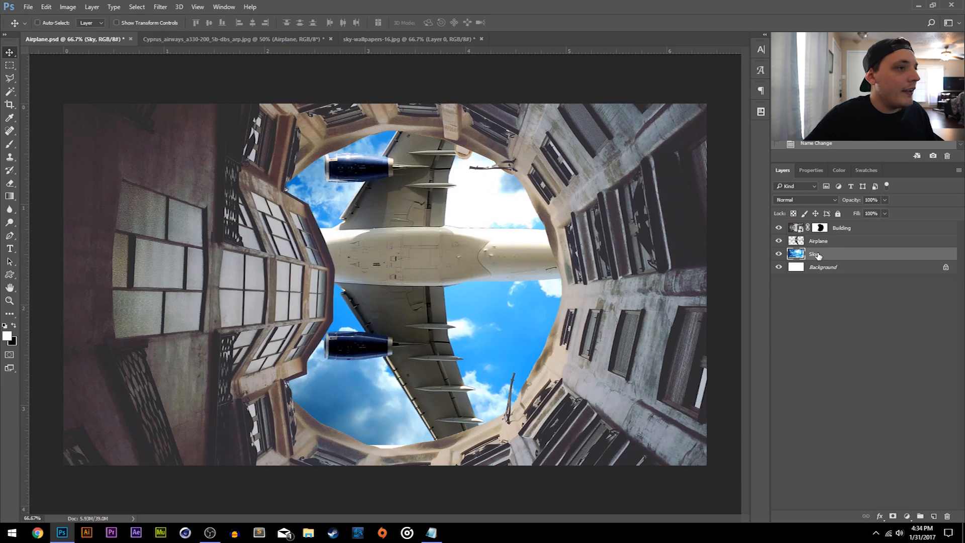
- Make the Airplane layer active and move the plane slightly down and right within the courtyard opening
{"action": "left_click", "coordinate": [827, 246]}
{"action": "left_click", "coordinate": [845, 231]}
{"action": "left_click", "coordinate": [837, 242]}
{"action": "left_click", "coordinate": [831, 255]}
{"action": "left_click", "coordinate": [847, 244]}
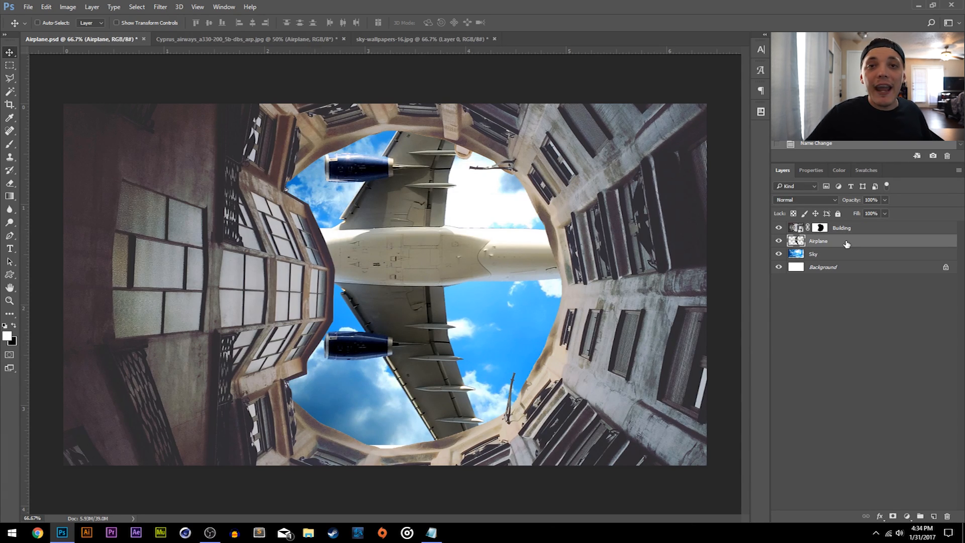
{"action": "left_click_drag", "start_coordinate": [484, 227], "coordinate": [500, 250]}
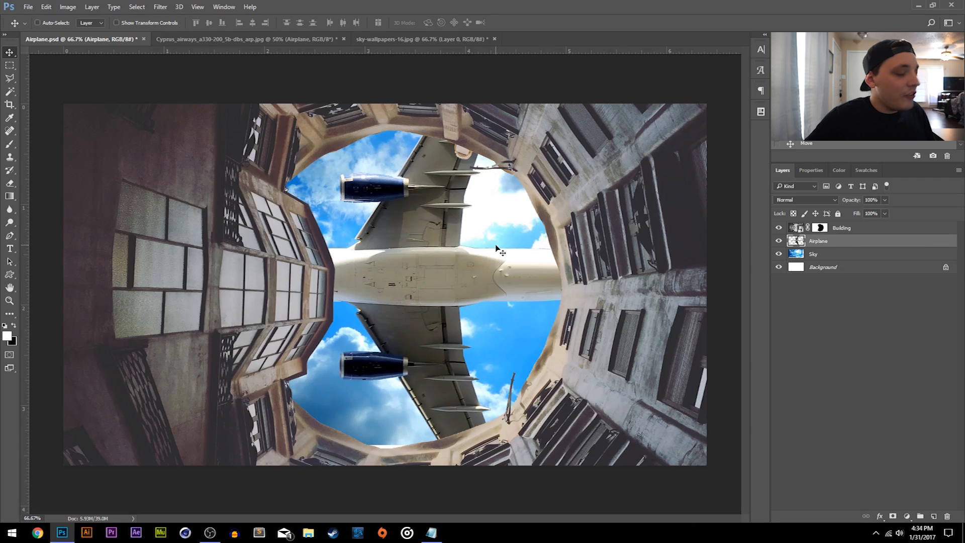
- Free-transform the plane to about 60% size with about -0.8° rotation and position it so both wings fit inside the opening
{"action": "key", "text": "ctrl+t"}
{"action": "left_click_drag", "start_coordinate": [466, 165], "coordinate": [439, 264]}
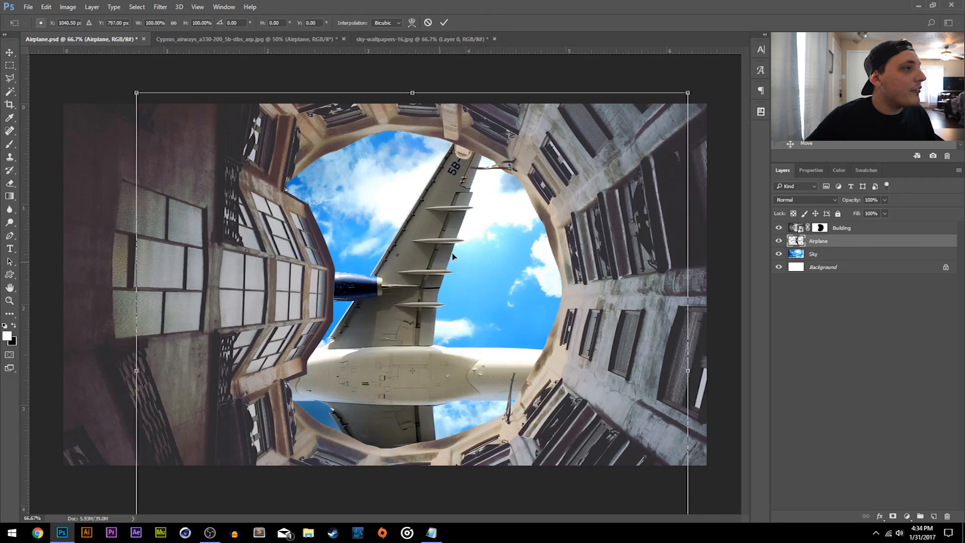
{"action": "left_click_drag", "start_coordinate": [682, 89], "coordinate": [578, 205]}
{"action": "left_click_drag", "start_coordinate": [462, 332], "coordinate": [481, 250]}
{"action": "left_click_drag", "start_coordinate": [603, 274], "coordinate": [648, 280]}
{"action": "left_click_drag", "start_coordinate": [511, 235], "coordinate": [517, 249]}
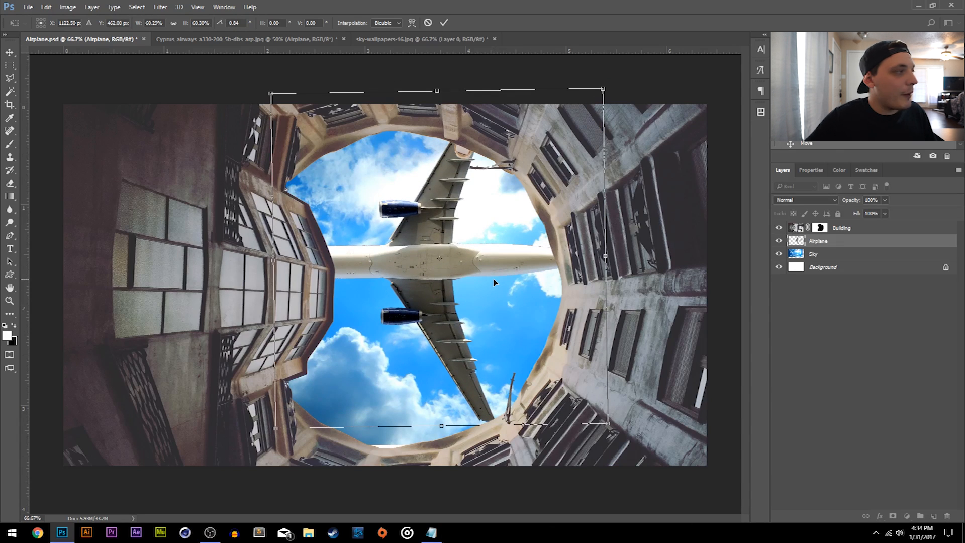
{"action": "left_click", "coordinate": [9, 52]}
{"action": "left_click", "coordinate": [437, 201]}
{"action": "mouse_move", "coordinate": [553, 262]}
{"action": "left_mouse_down"}
{"action": "mouse_move", "coordinate": [571, 257]}
{"action": "mouse_move", "coordinate": [550, 267]}
{"action": "left_mouse_up"}
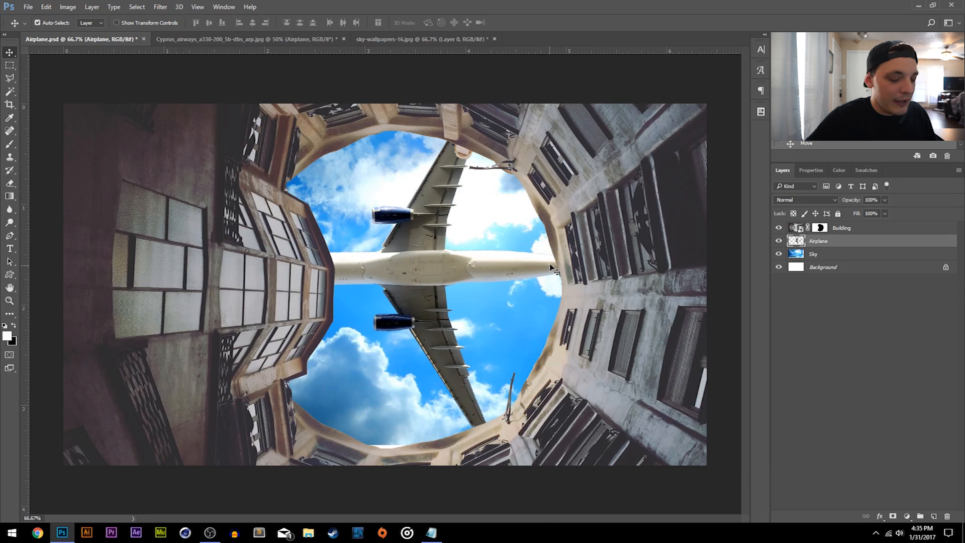
- Rotate the plane by about another -0.87° and recentre it in the courtyard opening, applying the transformation
{"action": "key", "text": "ctrl+t"}
{"action": "left_click_drag", "start_coordinate": [626, 277], "coordinate": [646, 268]}
{"action": "left_click_drag", "start_coordinate": [492, 264], "coordinate": [509, 281]}
{"action": "left_click_drag", "start_coordinate": [637, 268], "coordinate": [643, 275]}
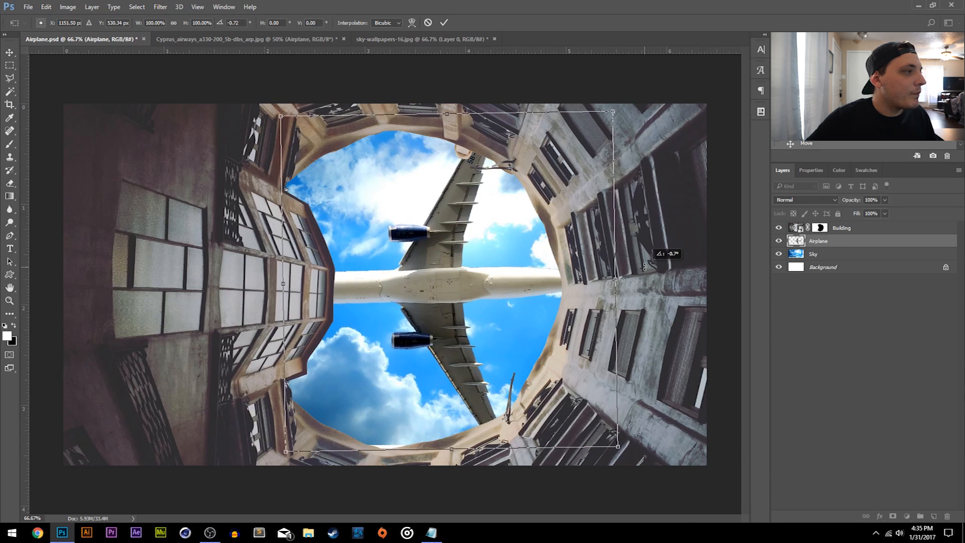
{"action": "left_click", "coordinate": [10, 52]}
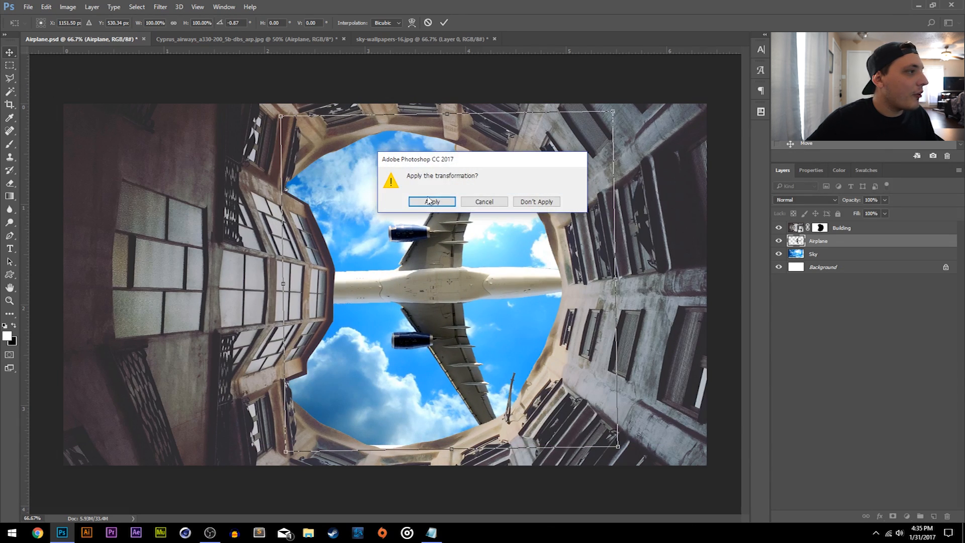
{"action": "left_click", "coordinate": [425, 201]}
{"action": "left_click_drag", "start_coordinate": [513, 286], "coordinate": [506, 275]}
- Scale the plane down slightly so its wings sit inside the rim of the opening, and apply the transformation
{"action": "key", "text": "ctrl+t"}
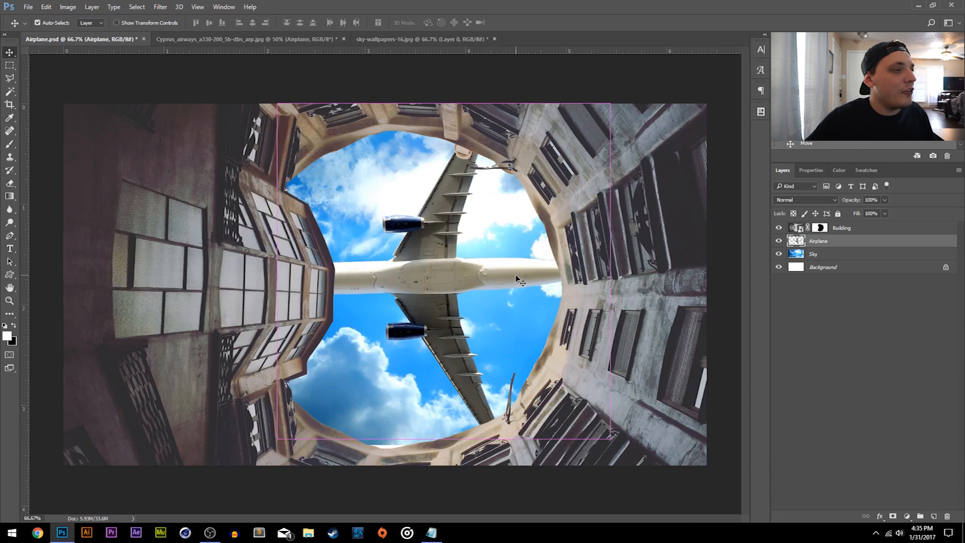
{"action": "left_click_drag", "start_coordinate": [610, 438], "coordinate": [595, 424]}
{"action": "left_click", "coordinate": [9, 52]}
{"action": "left_click", "coordinate": [449, 206]}
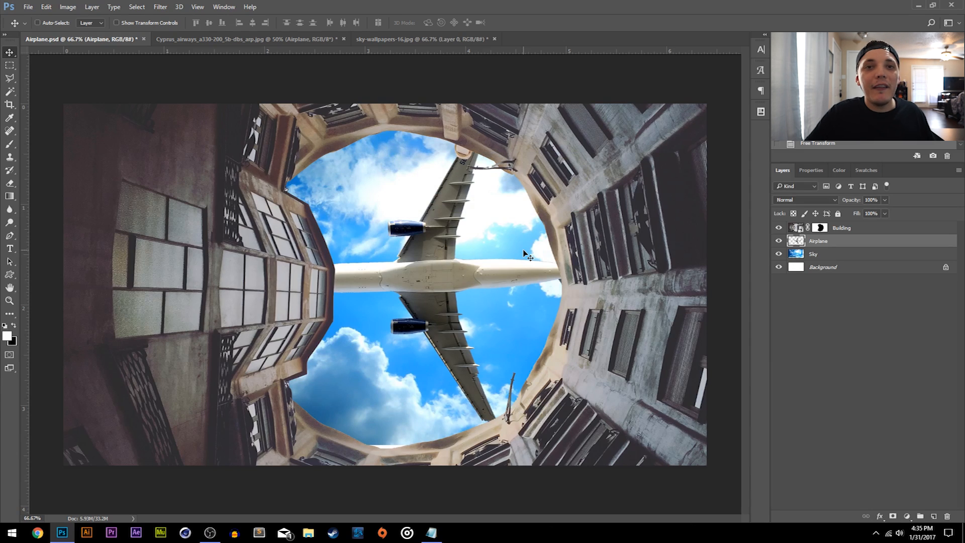
- Reposition the Sky layer to change how the clouds sit behind the plane
{"action": "left_click", "coordinate": [817, 254]}
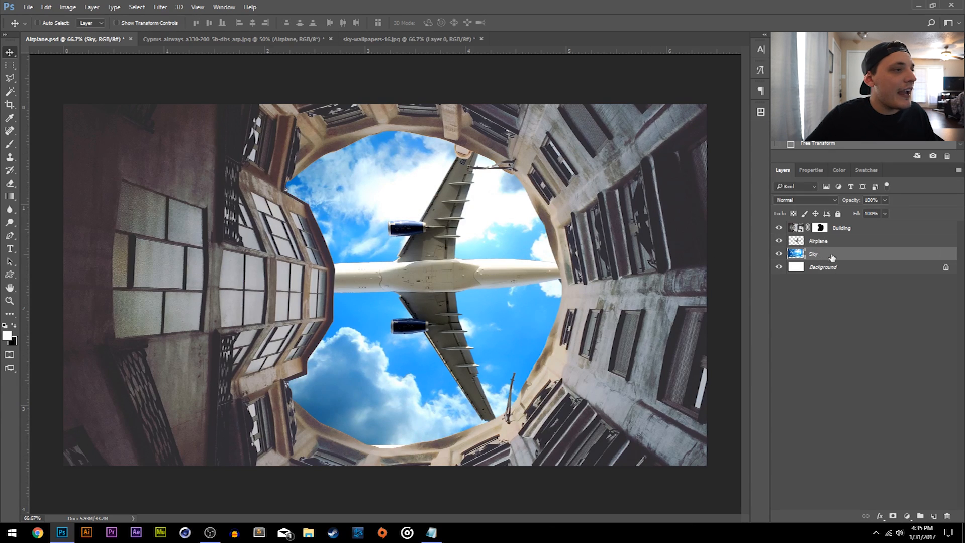
{"action": "mouse_move", "coordinate": [588, 243]}
{"action": "left_mouse_down"}
{"action": "mouse_move", "coordinate": [586, 298]}
{"action": "mouse_move", "coordinate": [603, 288]}
{"action": "mouse_move", "coordinate": [579, 247]}
{"action": "left_mouse_up"}
- Add a Hue/Saturation adjustment layer directly above the Airplane layer and set its Saturation to -55
{"action": "left_click", "coordinate": [823, 243]}
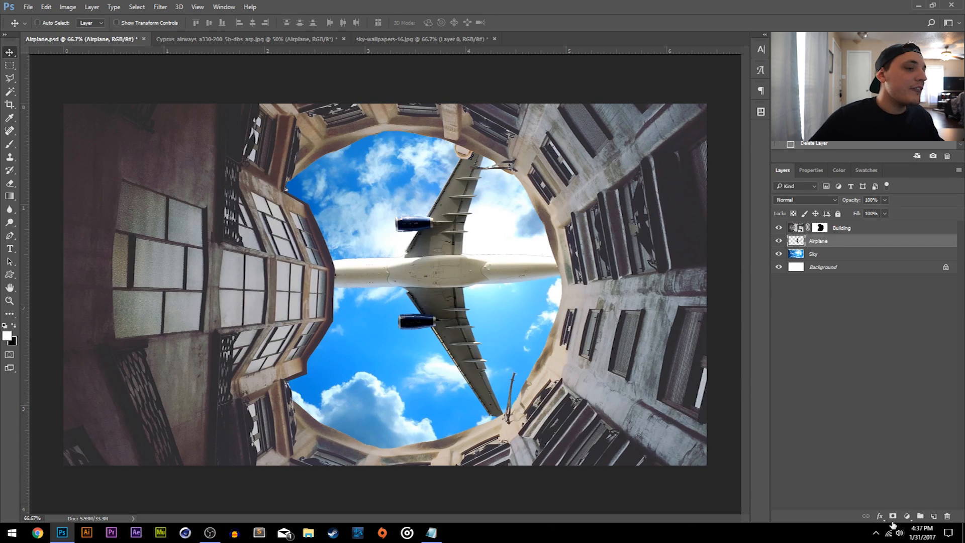
{"action": "left_click", "coordinate": [908, 516]}
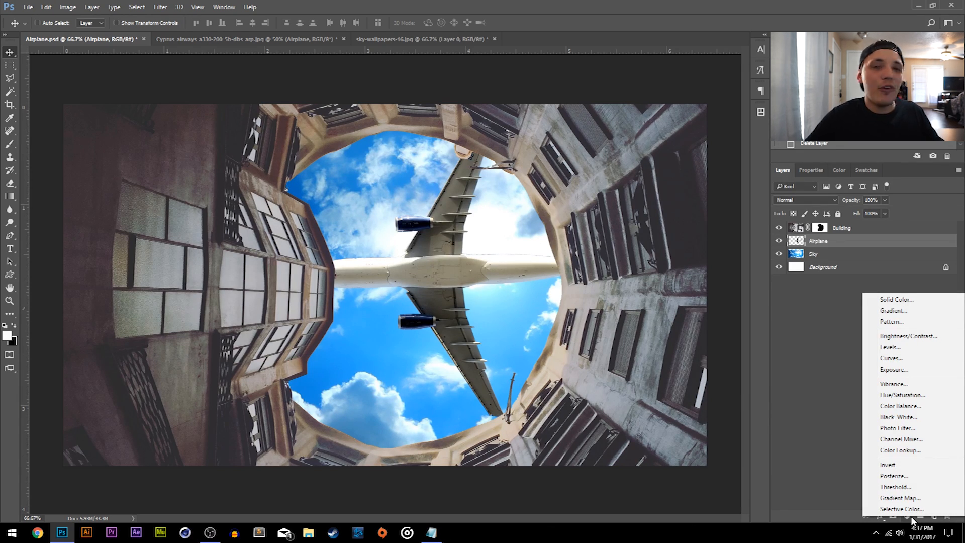
{"action": "left_click", "coordinate": [896, 396]}
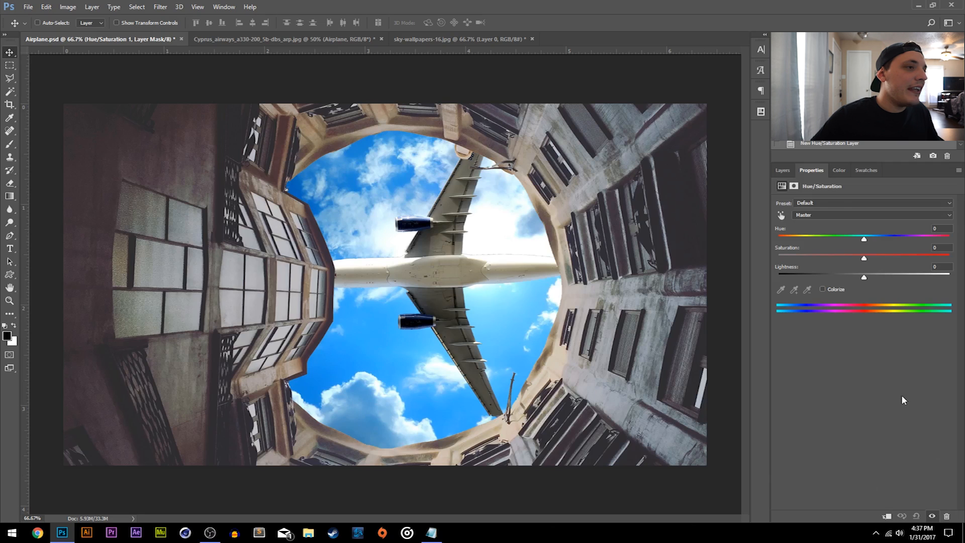
{"action": "left_click", "coordinate": [783, 170]}
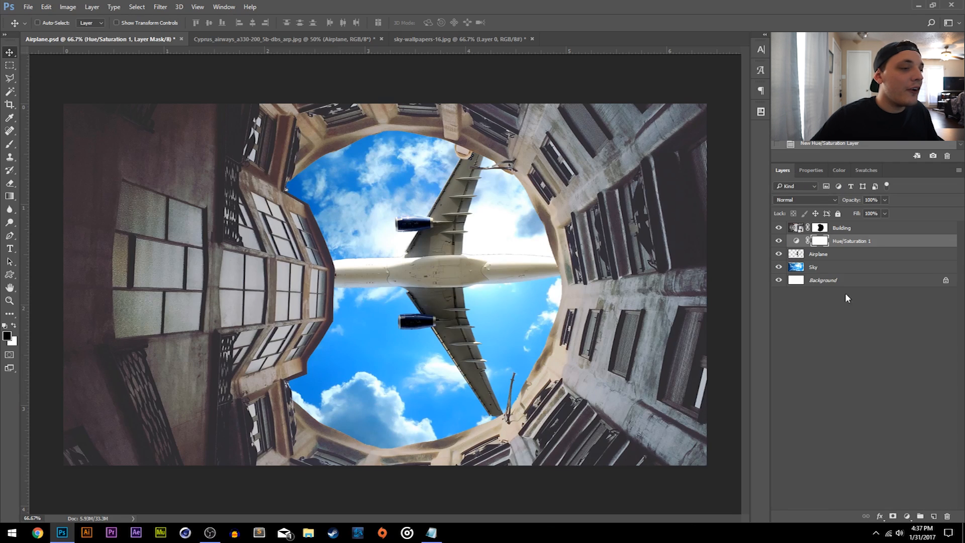
{"action": "left_click", "coordinate": [907, 516]}
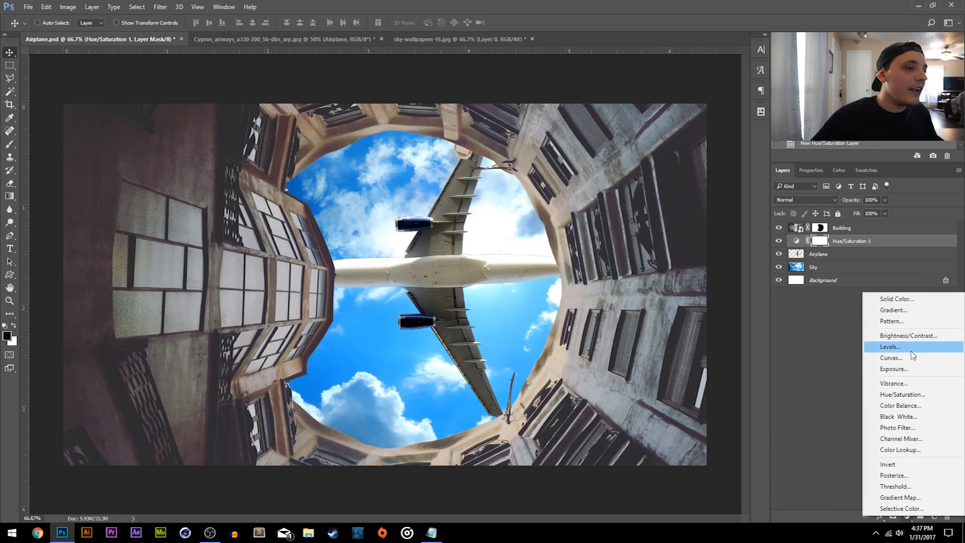
{"action": "left_click", "coordinate": [904, 395]}
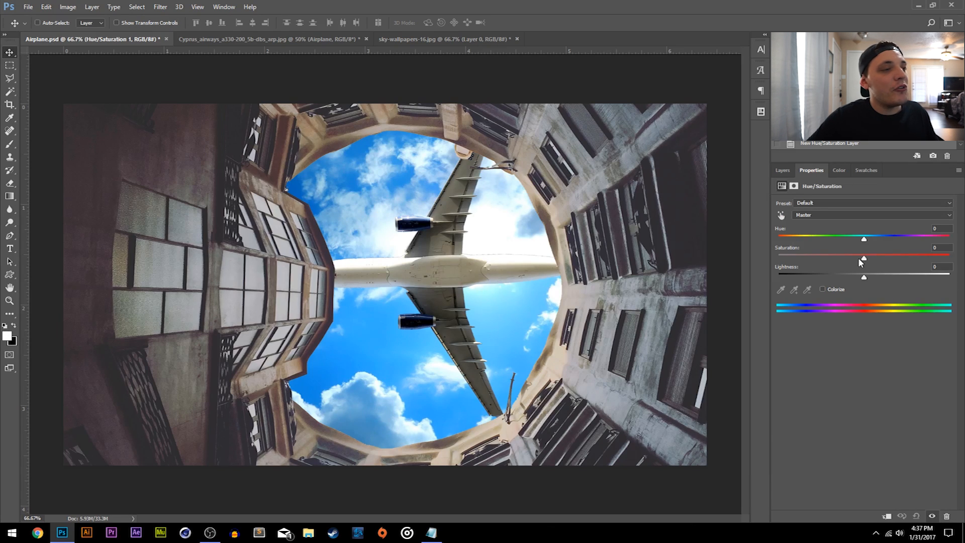
{"action": "left_click_drag", "start_coordinate": [863, 260], "coordinate": [808, 259]}
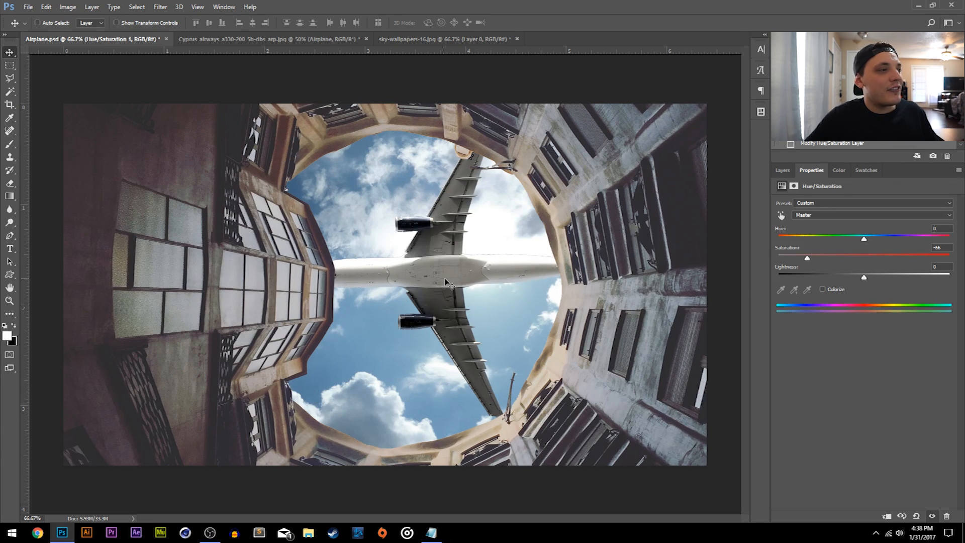
{"action": "left_click_drag", "start_coordinate": [807, 258], "coordinate": [811, 258]}
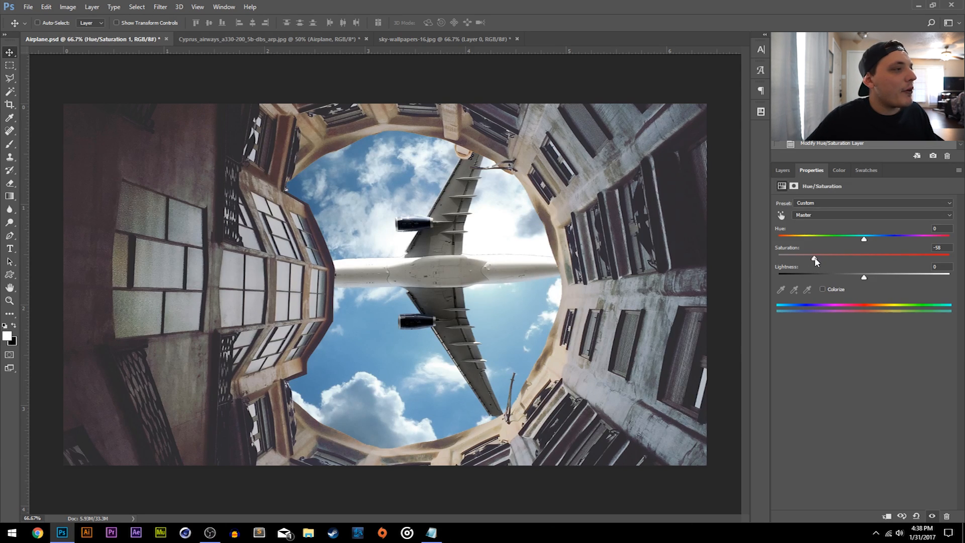
{"action": "left_click_drag", "start_coordinate": [818, 262], "coordinate": [817, 262]}
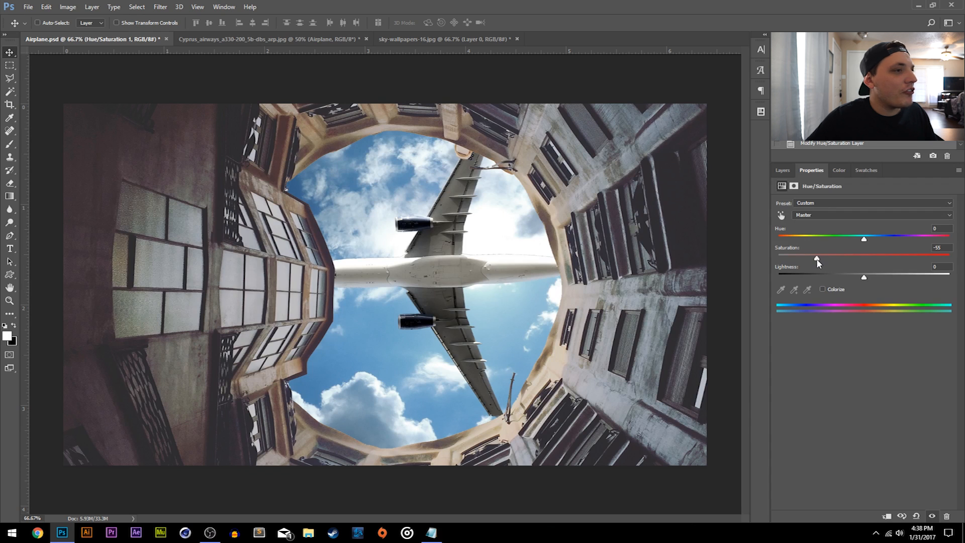
- Add a Gradient Map adjustment layer above the Building layer and open its gradient presets
{"action": "left_click", "coordinate": [782, 171]}
{"action": "left_click", "coordinate": [843, 229]}
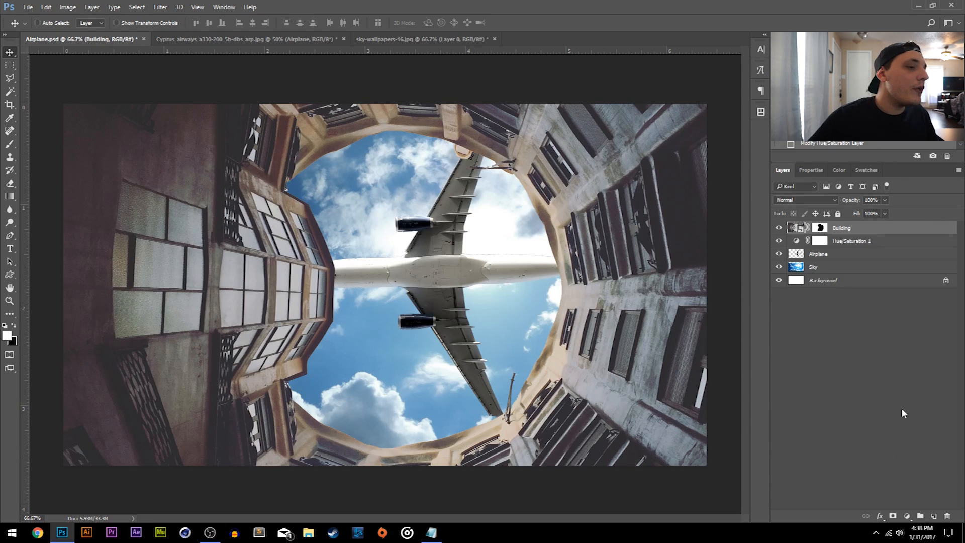
{"action": "left_click", "coordinate": [906, 516]}
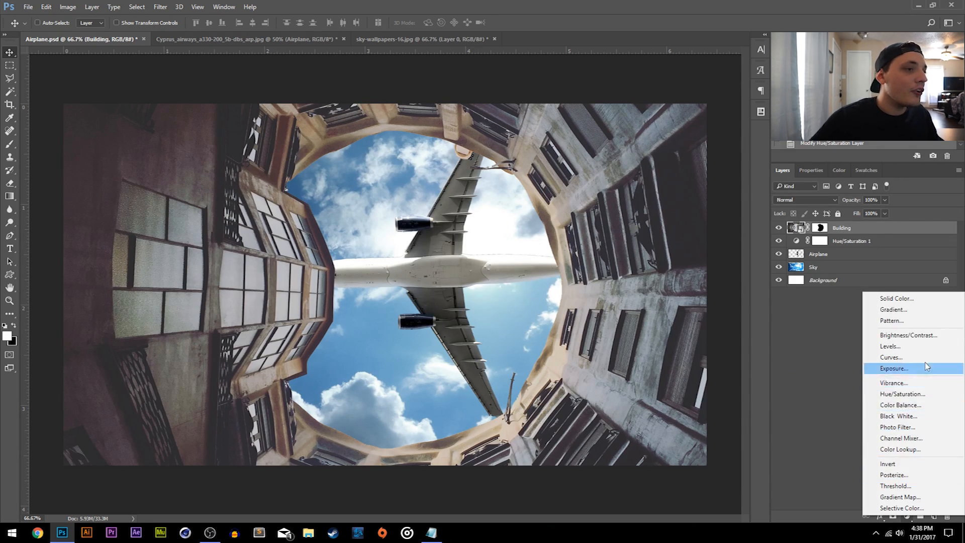
{"action": "left_click", "coordinate": [900, 497]}
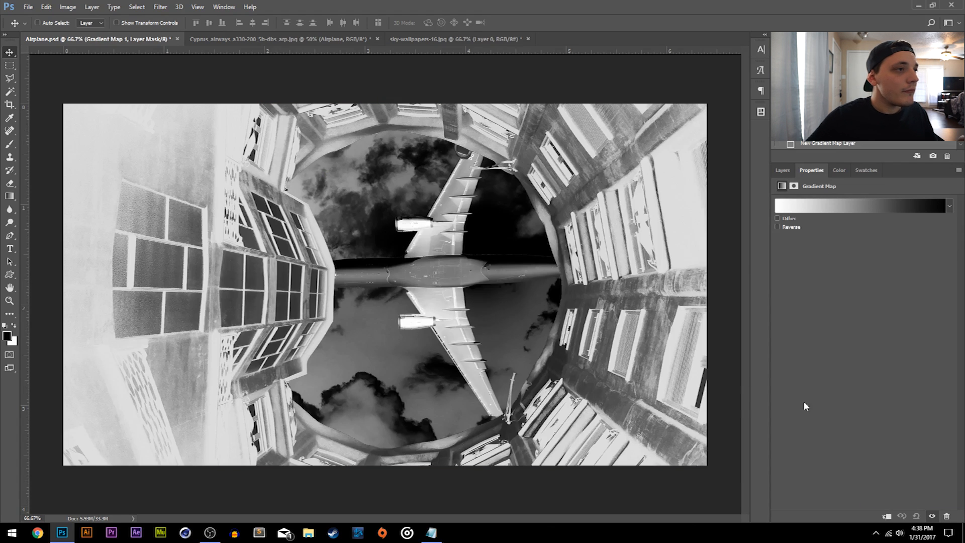
{"action": "left_click", "coordinate": [949, 205]}
{"action": "scroll", "coordinate": [876, 292], "scroll_direction": "down", "scroll_amount": 4}
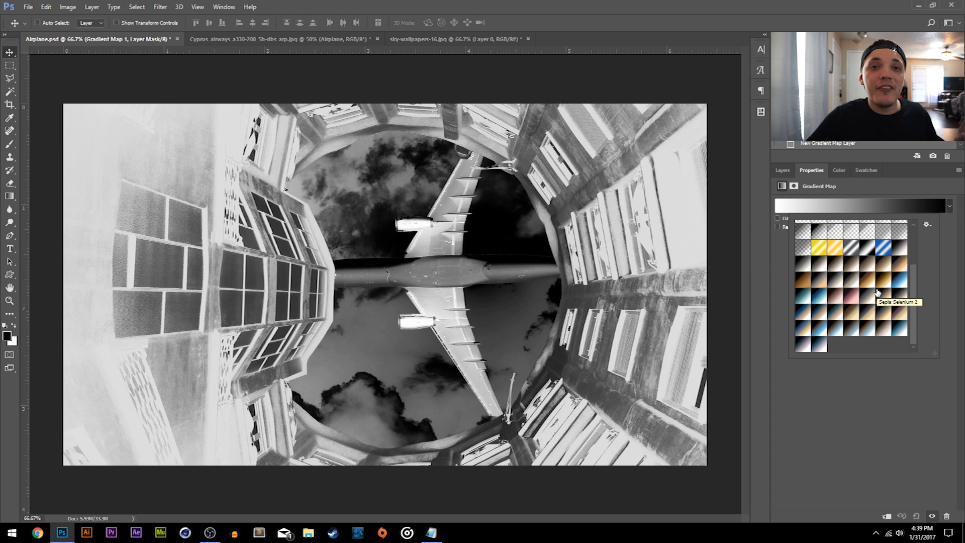
{"action": "left_click", "coordinate": [927, 226]}
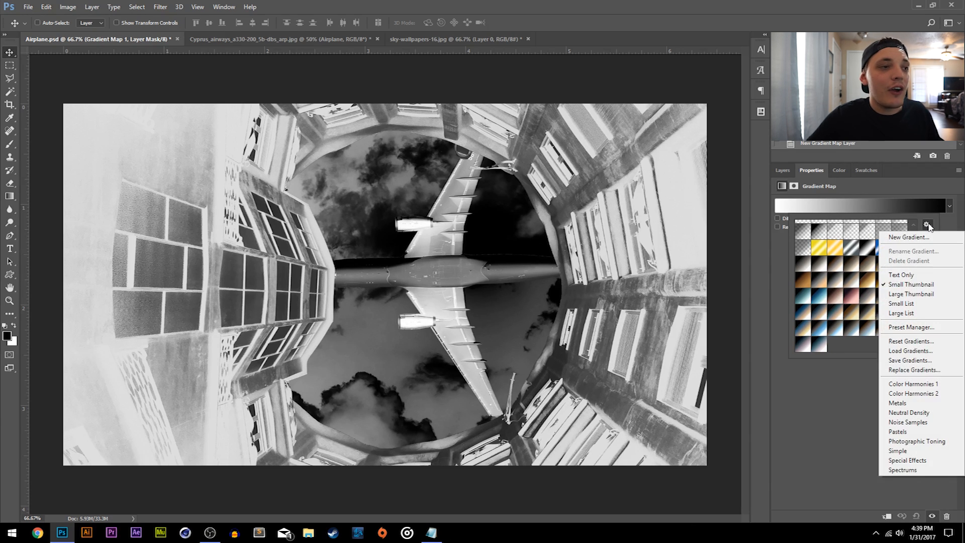
{"action": "left_click", "coordinate": [916, 442]}
{"action": "left_click_drag", "start_coordinate": [465, 159], "coordinate": [583, 188]}
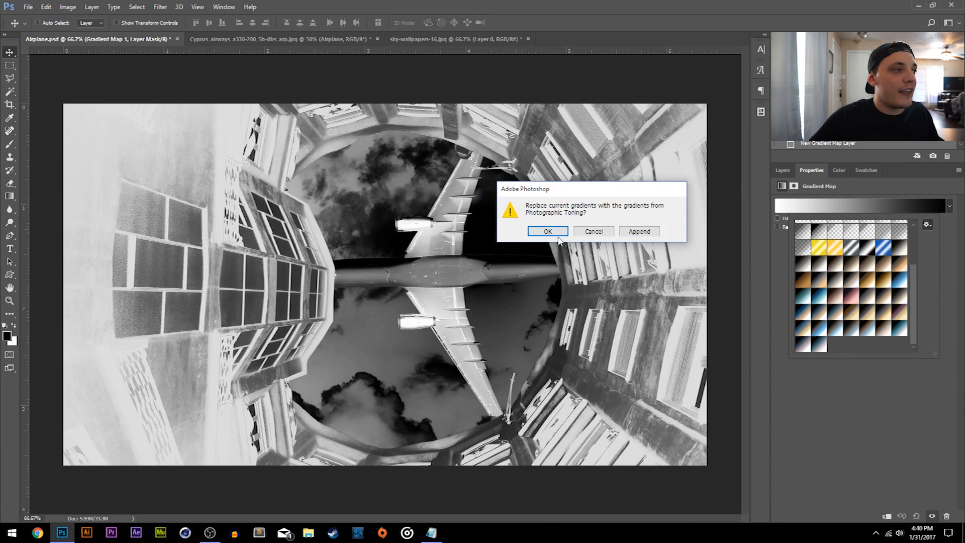
{"action": "left_click", "coordinate": [594, 231]}
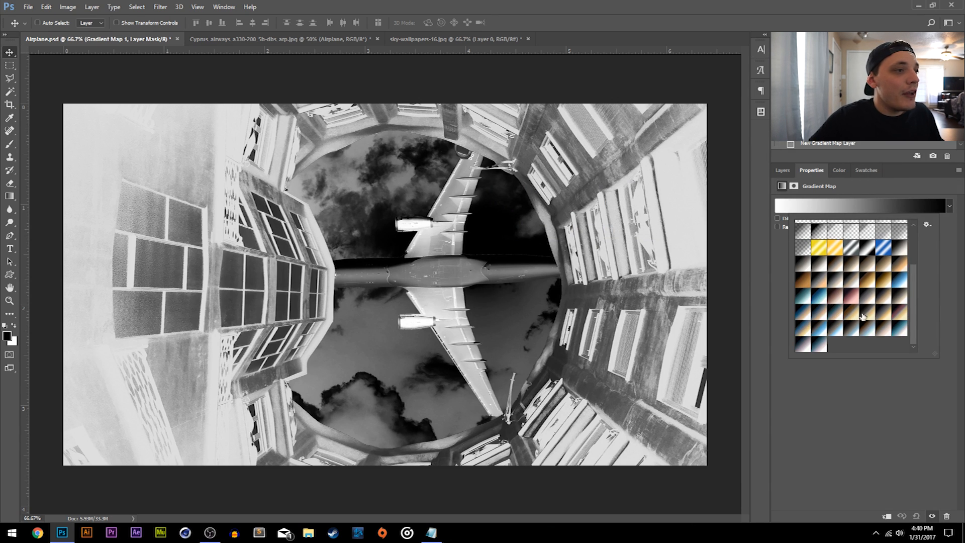
- Apply the dark teal to pale cream toning preset to the Gradient Map
{"action": "left_click", "coordinate": [900, 328]}
{"action": "left_click", "coordinate": [899, 313]}
{"action": "left_click", "coordinate": [900, 328]}
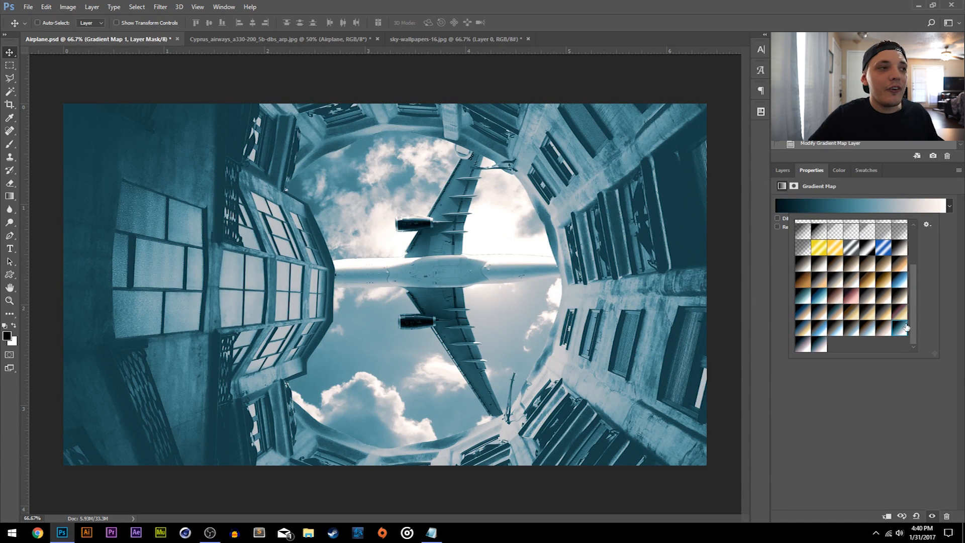
{"action": "left_click", "coordinate": [942, 303]}
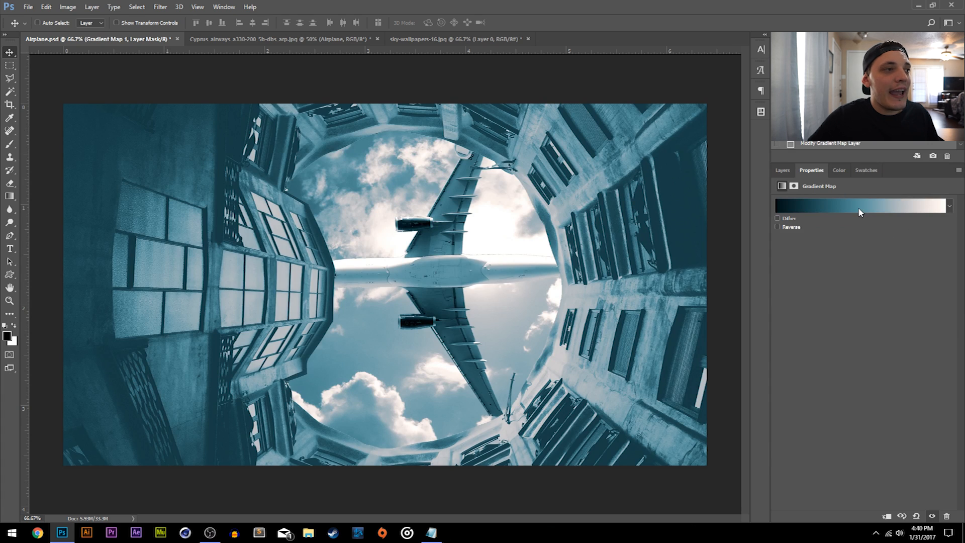
- Try the Overlay and Screen blend modes on the Gradient Map layer
{"action": "left_click", "coordinate": [777, 169]}
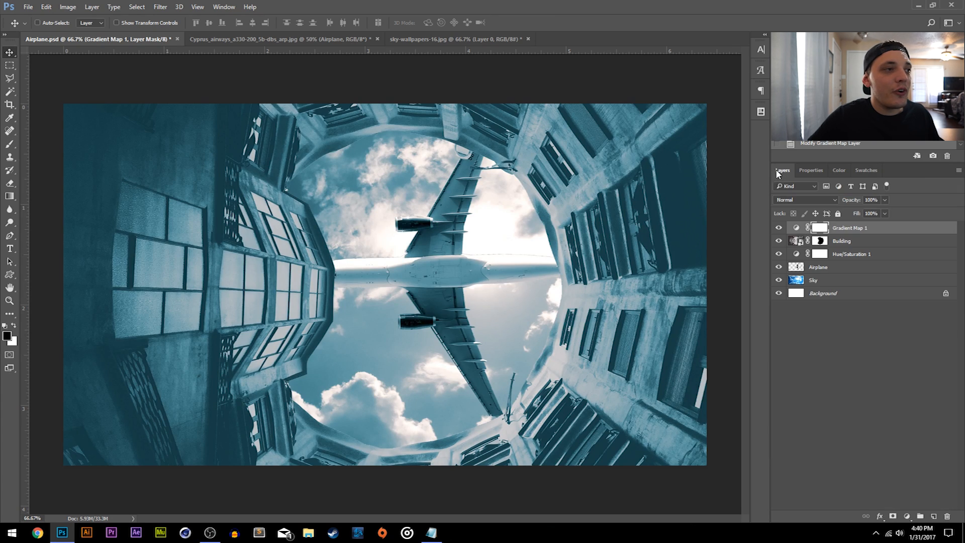
{"action": "left_click", "coordinate": [800, 201]}
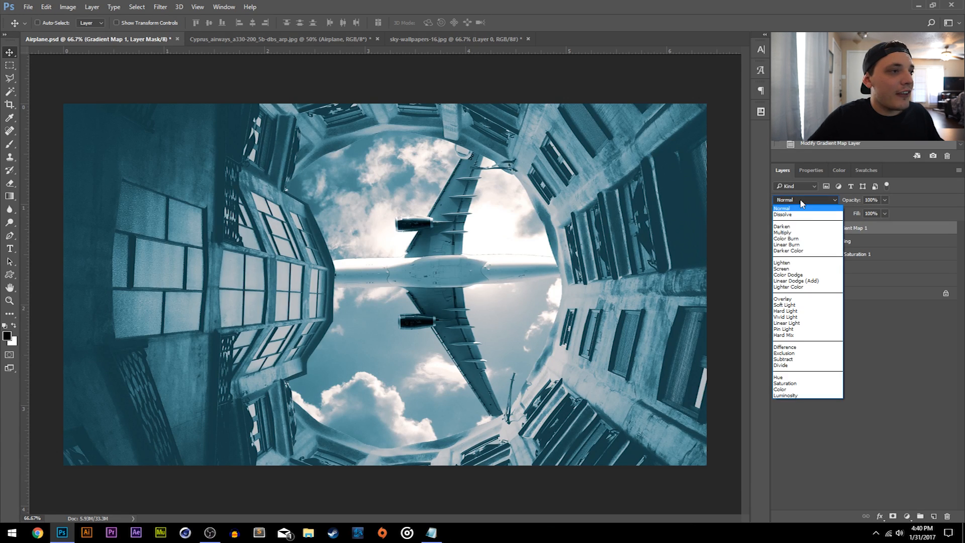
{"action": "left_click", "coordinate": [520, 202]}
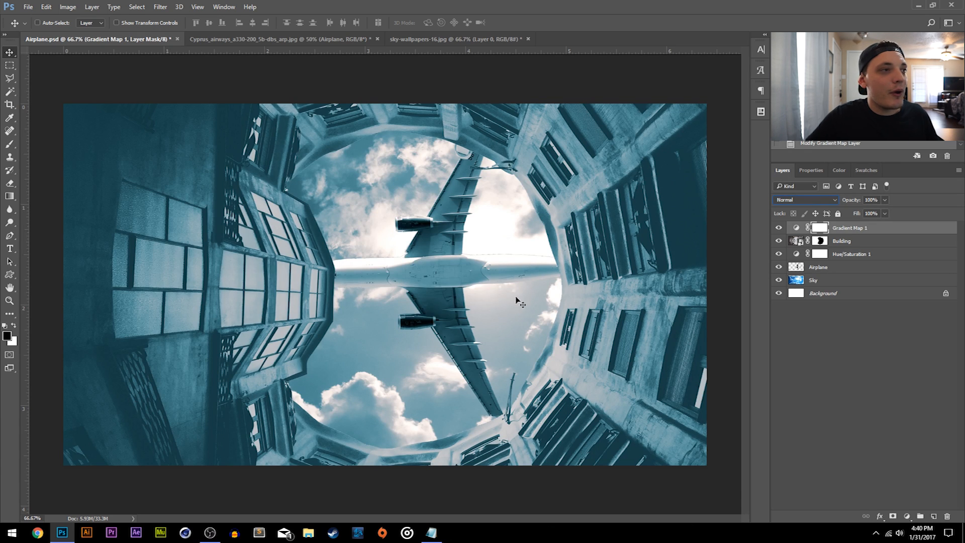
{"action": "left_click", "coordinate": [790, 201]}
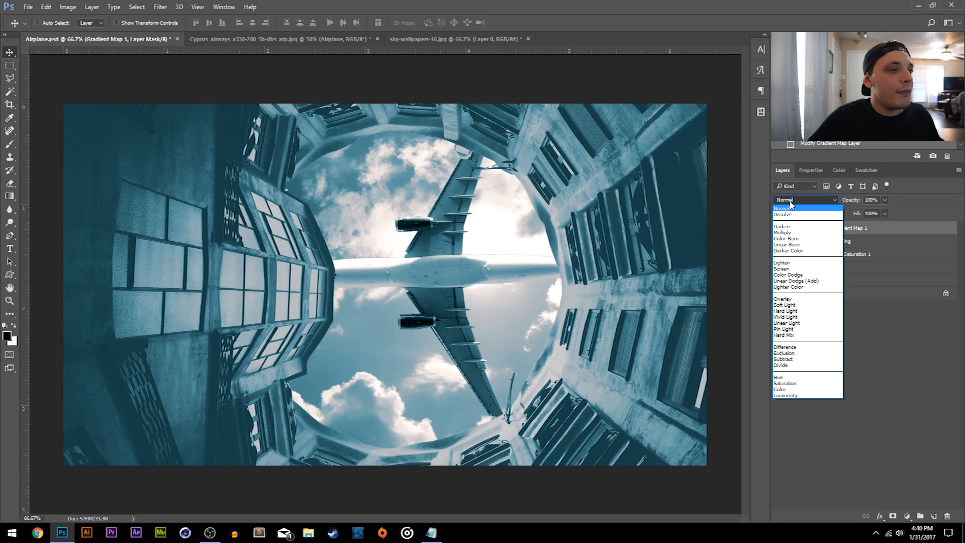
{"action": "left_click", "coordinate": [790, 299]}
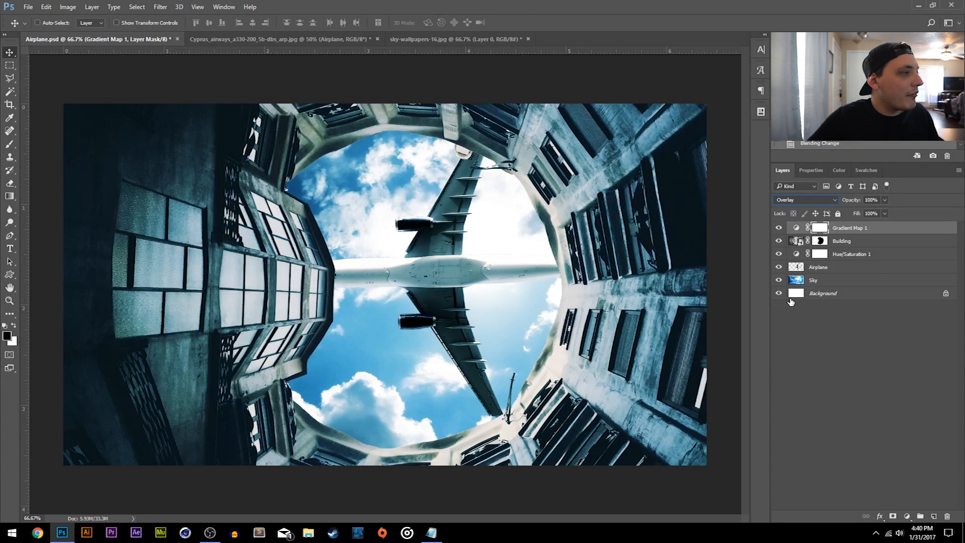
{"action": "left_click", "coordinate": [800, 200]}
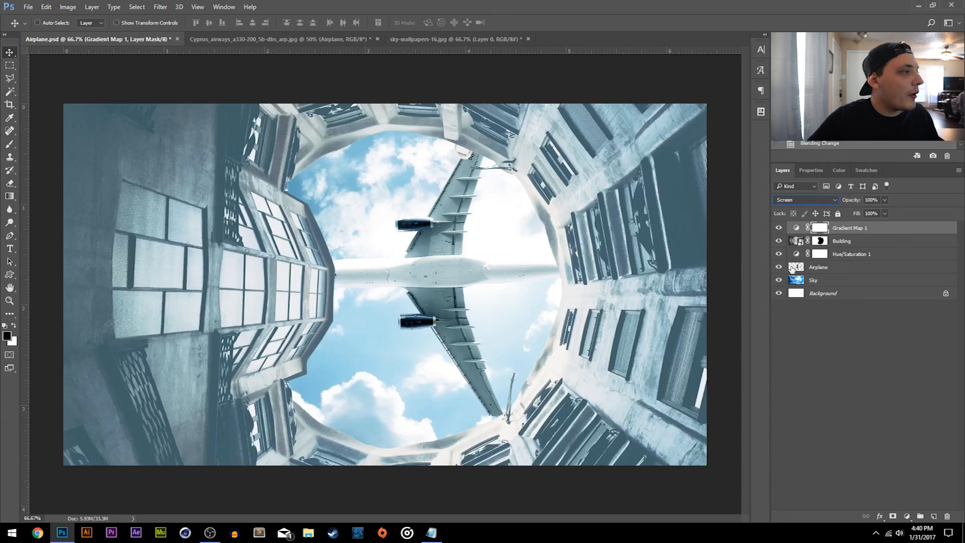
{"action": "left_click", "coordinate": [787, 268]}
- Set the Gradient Map layer's blend mode to Soft Light and lower its opacity to 53%, leaving no layer selected
{"action": "left_click", "coordinate": [812, 200]}
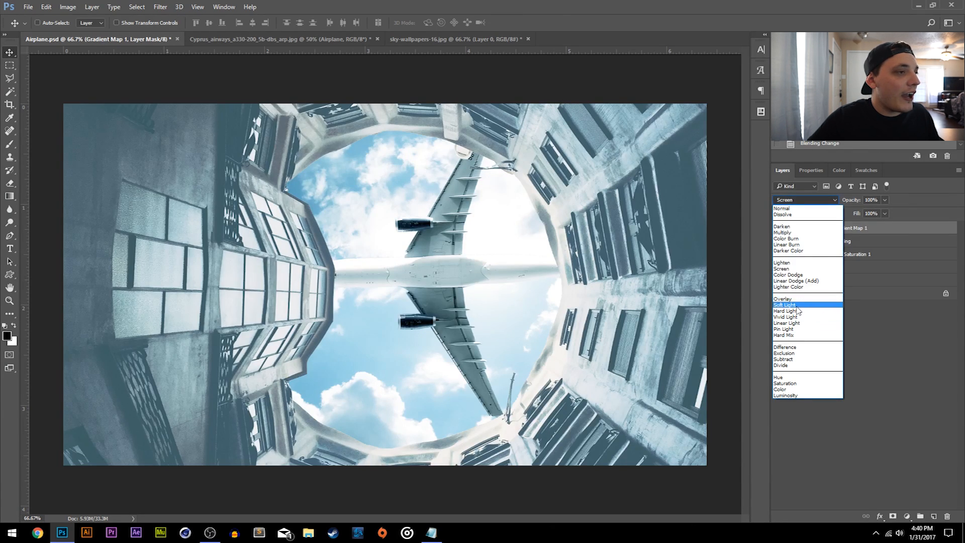
{"action": "left_click", "coordinate": [798, 304]}
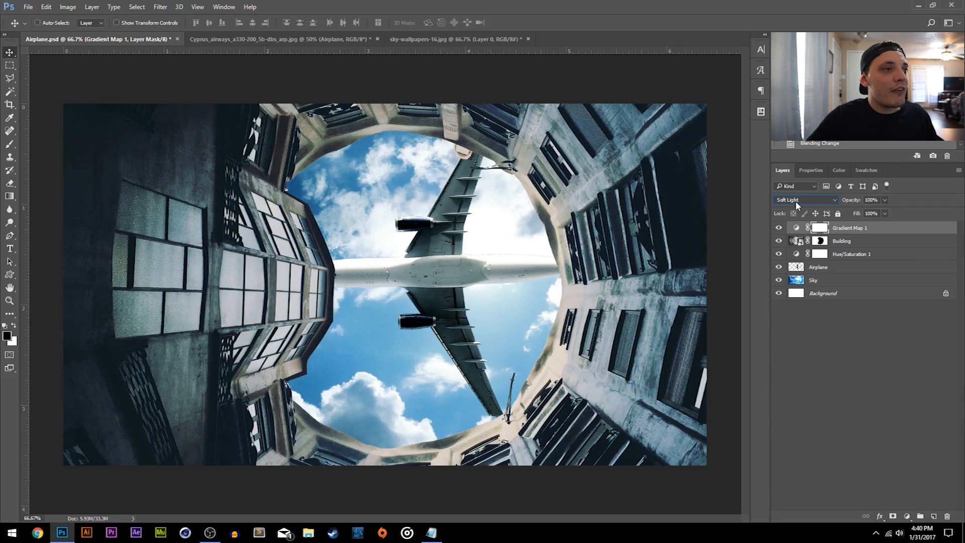
{"action": "left_click", "coordinate": [885, 200]}
{"action": "mouse_move", "coordinate": [887, 212]}
{"action": "left_mouse_down"}
{"action": "mouse_move", "coordinate": [853, 214]}
{"action": "mouse_move", "coordinate": [869, 215]}
{"action": "left_mouse_up"}
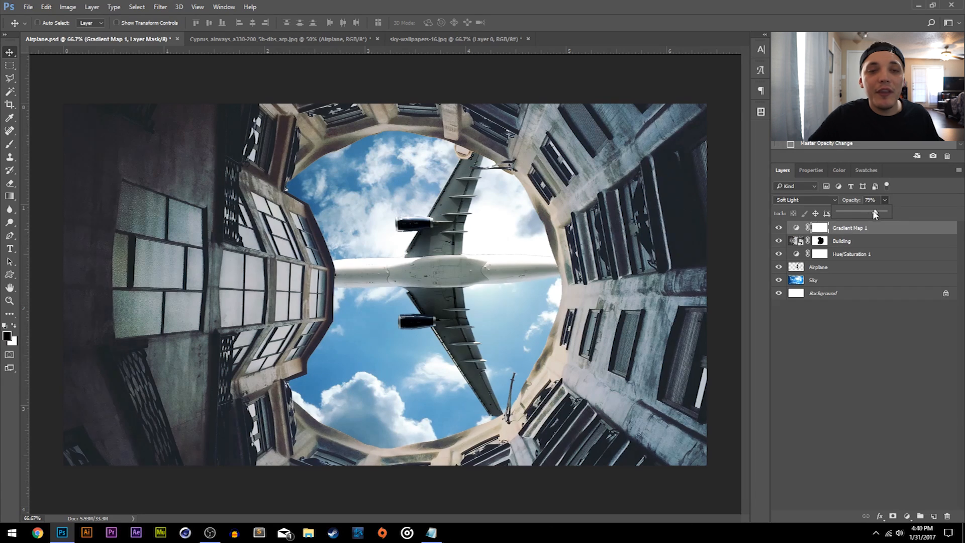
{"action": "left_click_drag", "start_coordinate": [857, 213], "coordinate": [859, 213]}
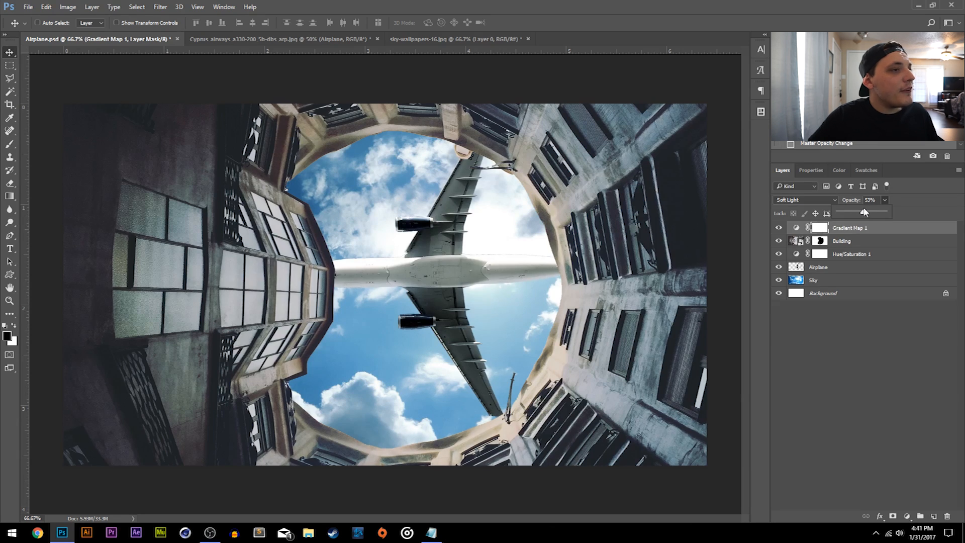
{"action": "left_click", "coordinate": [873, 348]}
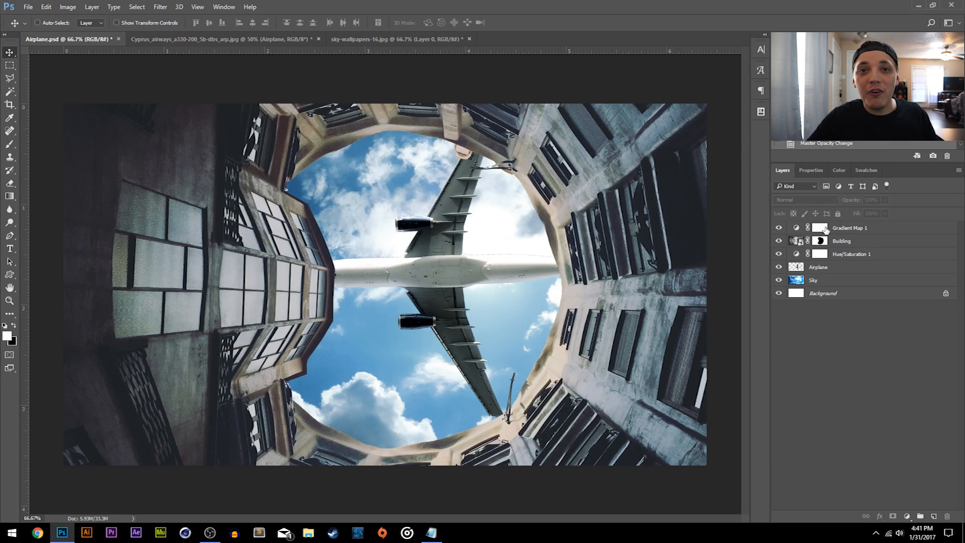
- Move the airplane slightly up and to the right within the courtyard opening
{"action": "left_click_drag", "start_coordinate": [445, 262], "coordinate": [458, 238]}
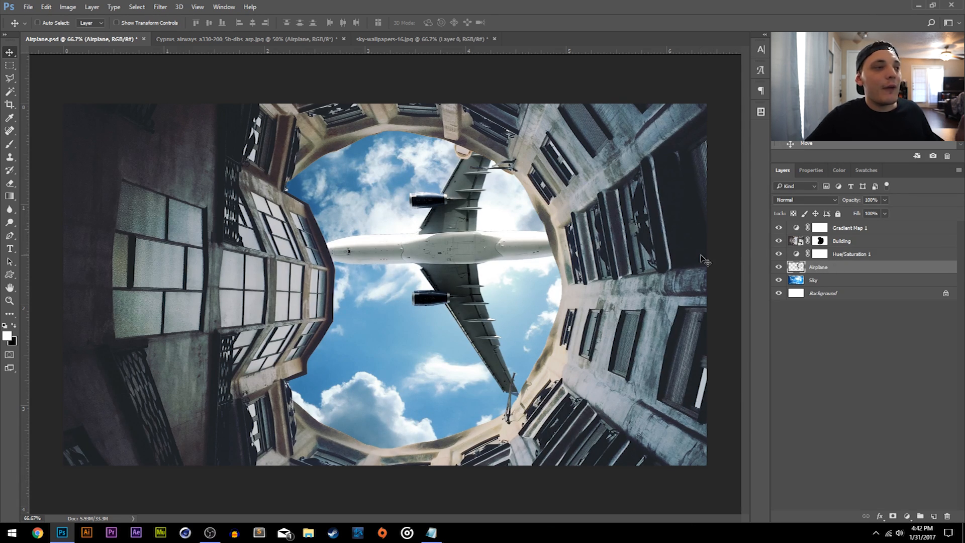
{"action": "left_click_drag", "start_coordinate": [495, 270], "coordinate": [462, 262]}
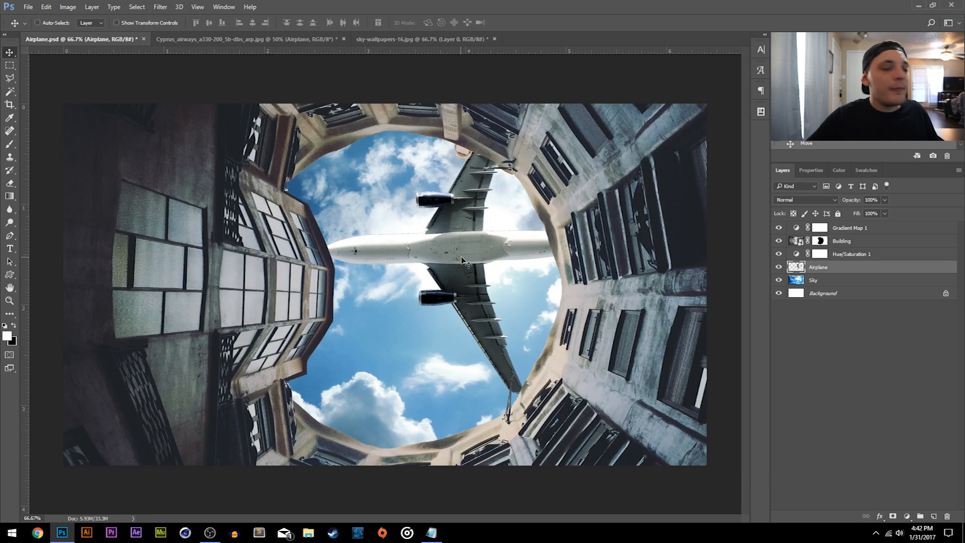